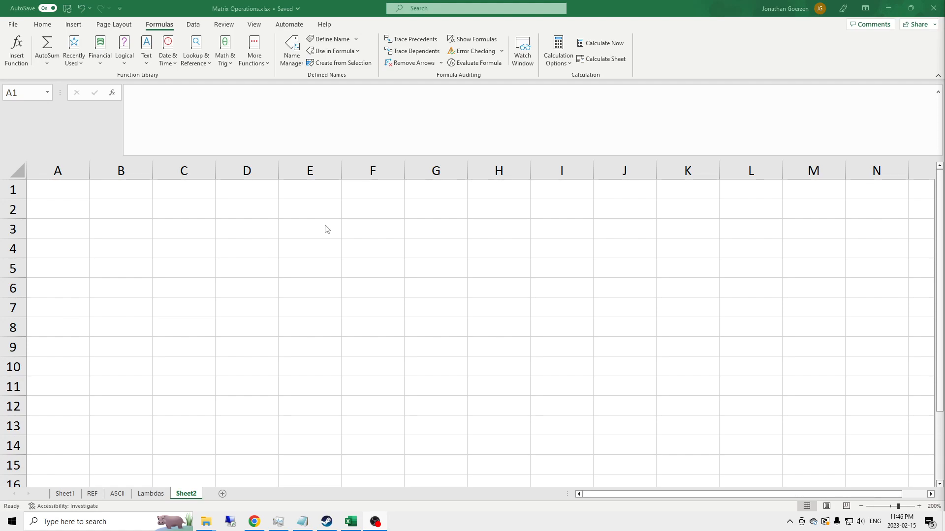
Enter the binary values 1001 in E1 and 1100 in F1
left_click(353, 214)
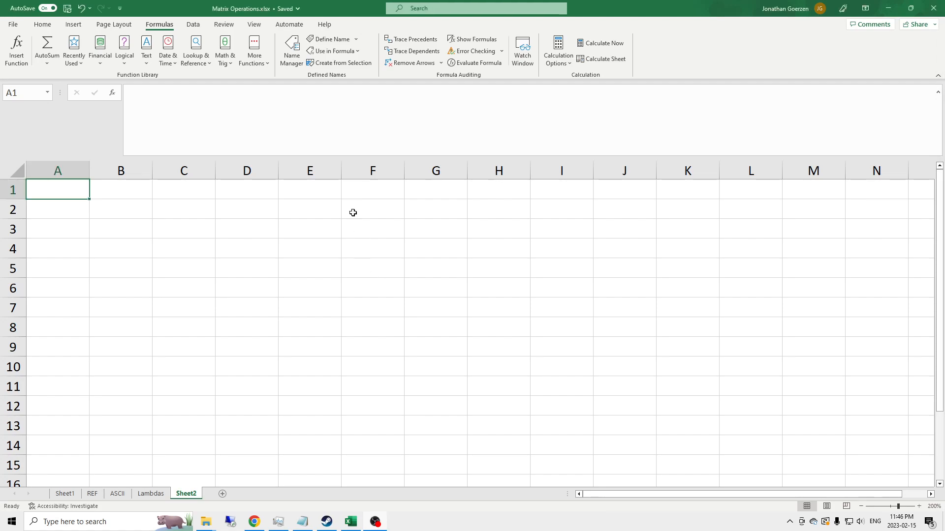
left_click(323, 198)
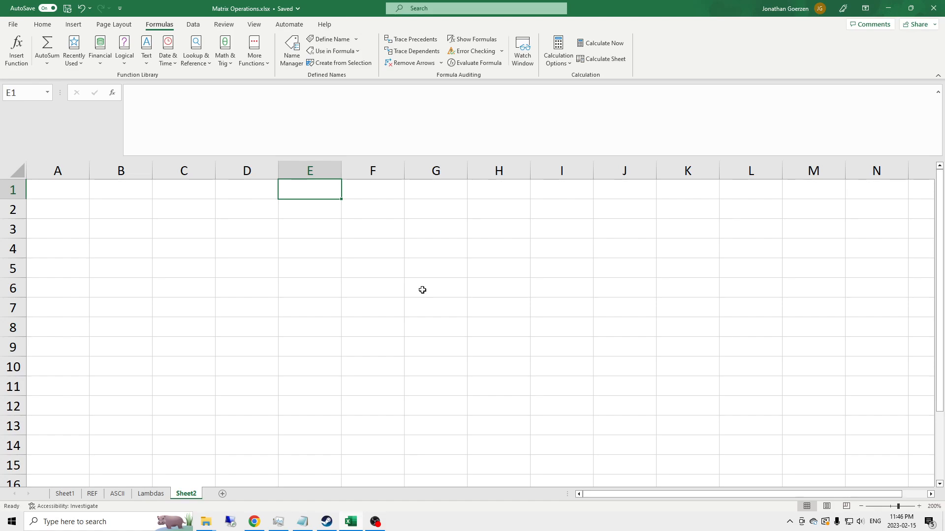
type("1000")
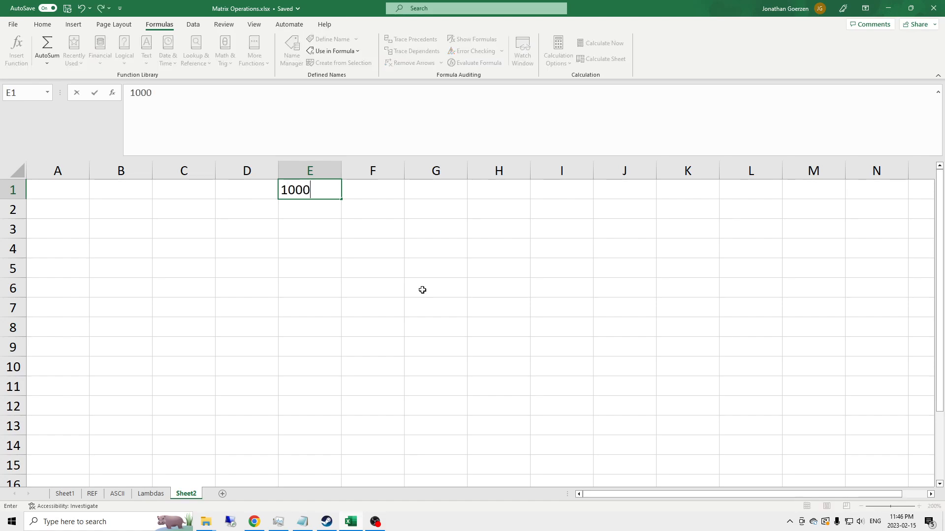
key("BackSpace")
type("1")
key("Tab")
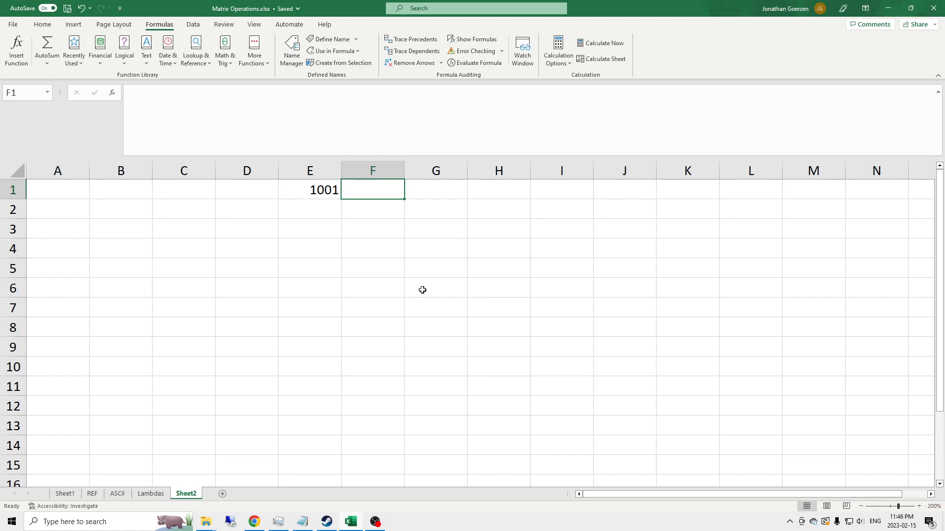
type("1100")
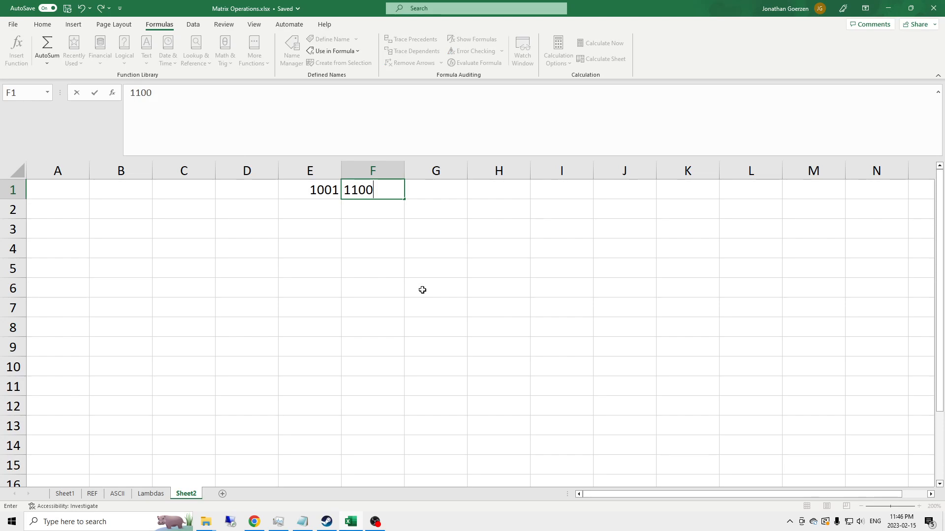
key("Tab")
key("Left")
key("Right")
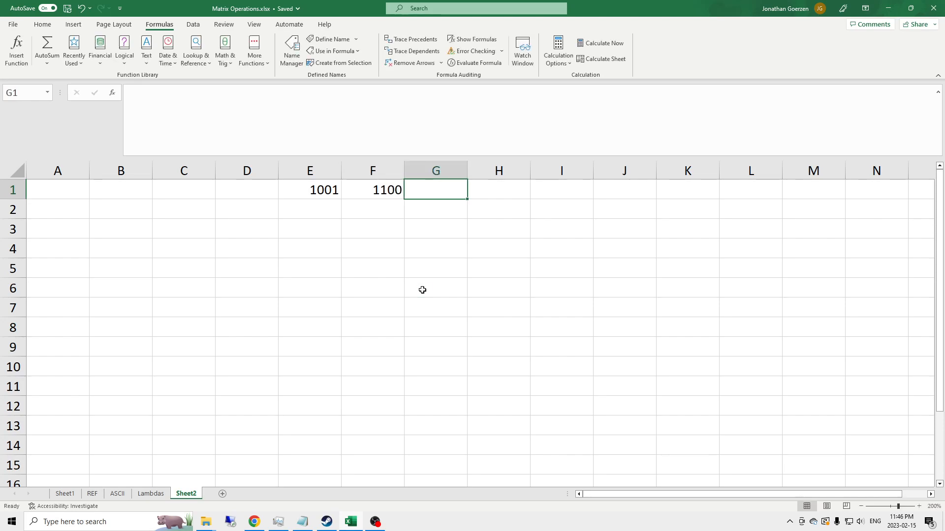
Enter 0110 in G1 as text by prefixing it with an apostrophe
type("0110")
key("Tab")
key("Left")
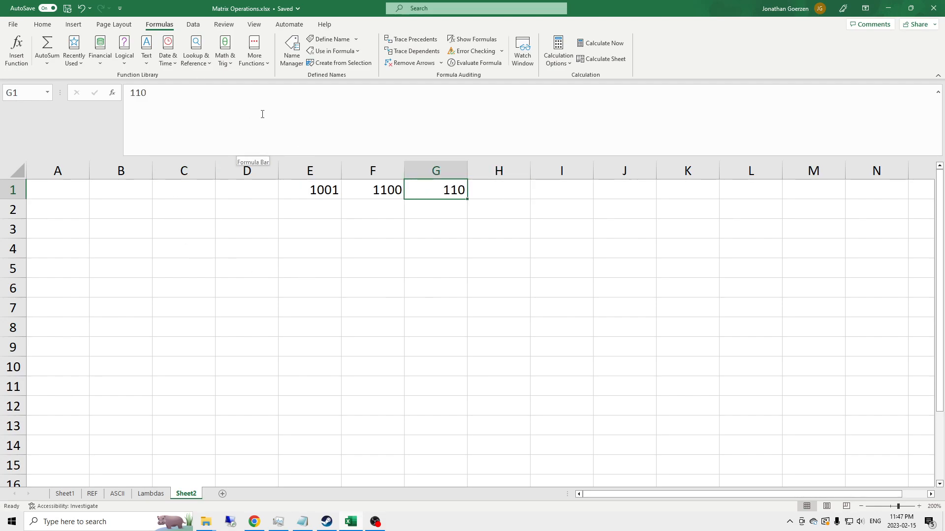
left_click(131, 92)
type("'0")
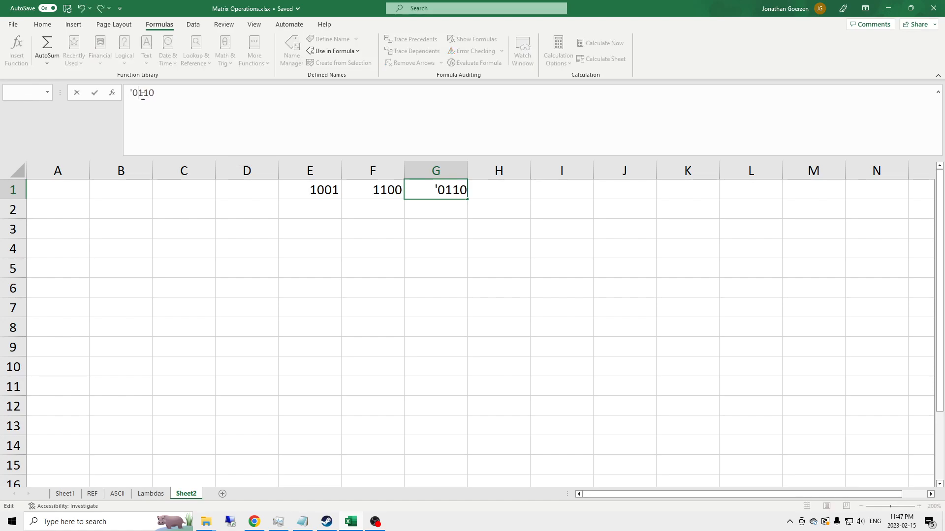
key("Return")
key("Up")
key("Right")
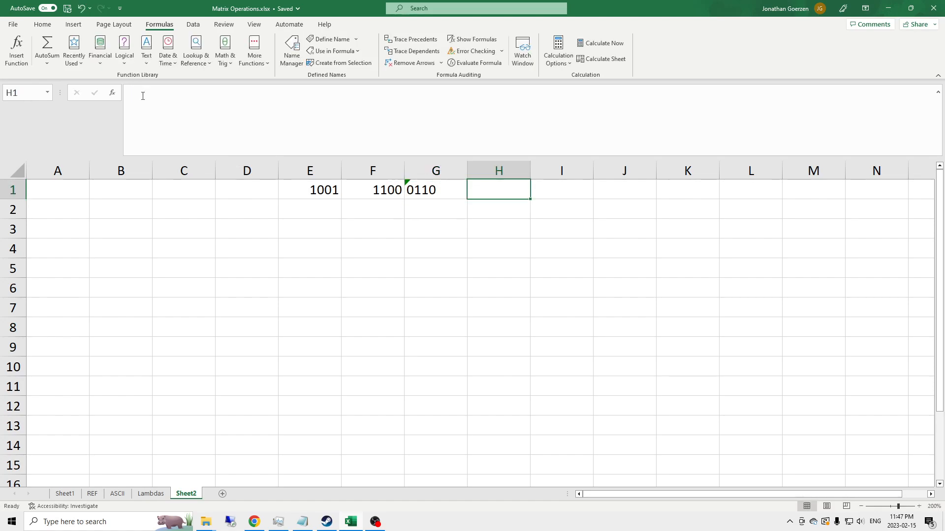
Enter a fourth binary value in H1
type("0111")
key("BackSpace")
key("BackSpace")
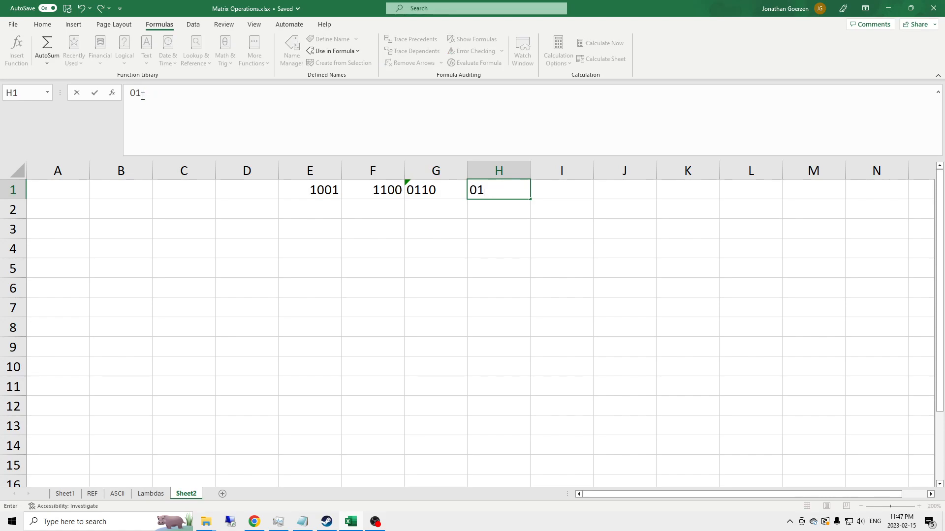
key("BackSpace")
type("011")
key("Return")
key("Up")
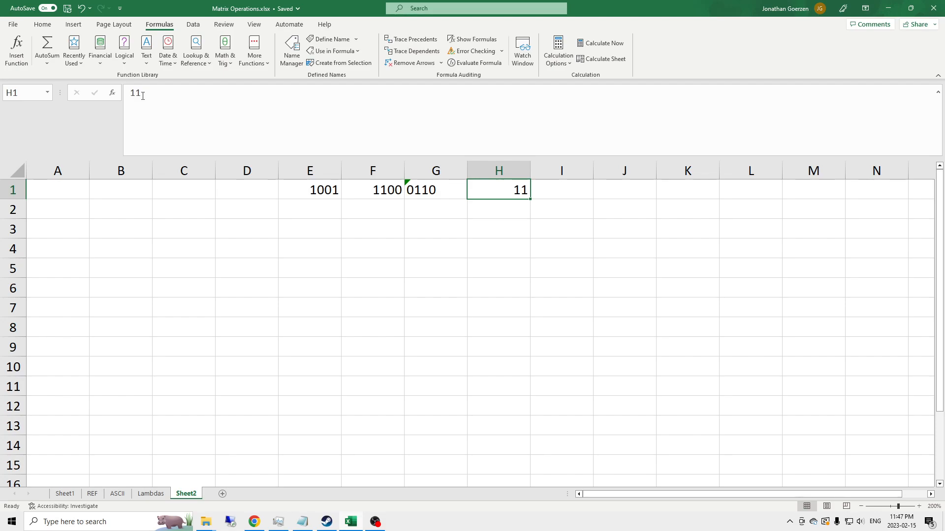
Clear the values in E1:H1
left_click_drag(534, 189, 226, 186)
key("Delete")
key("Right")
key("Left")
key("Left")
key("Left")
key("Left")
key("Left")
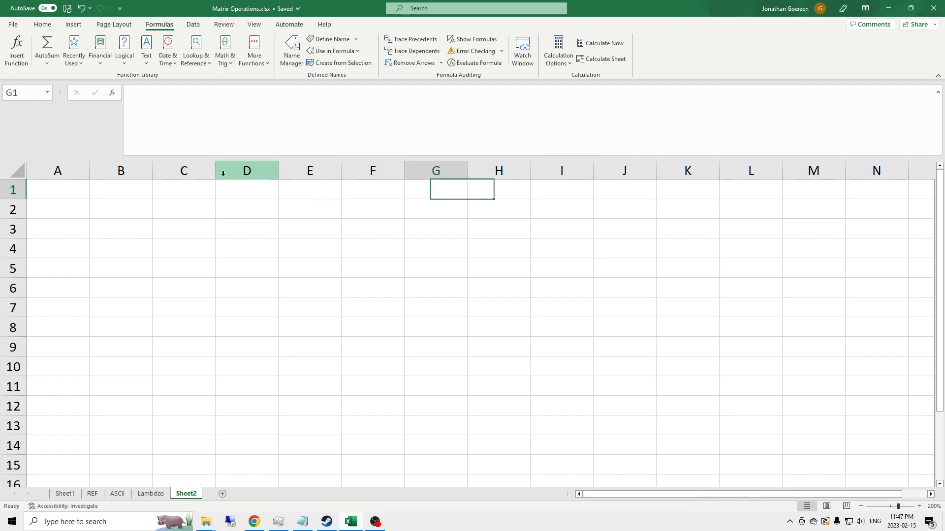
Enter the word message in E1
type("message")
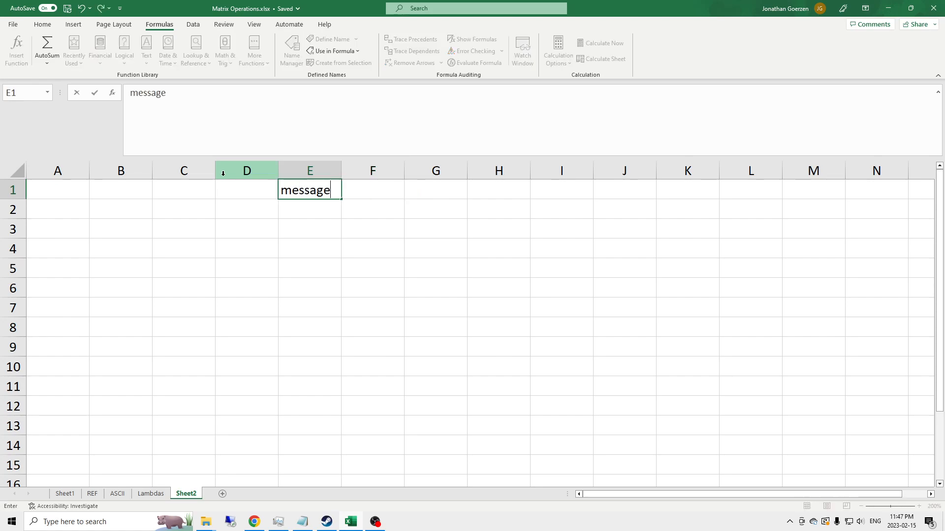
key("Return")
key("Up")
key("Right")
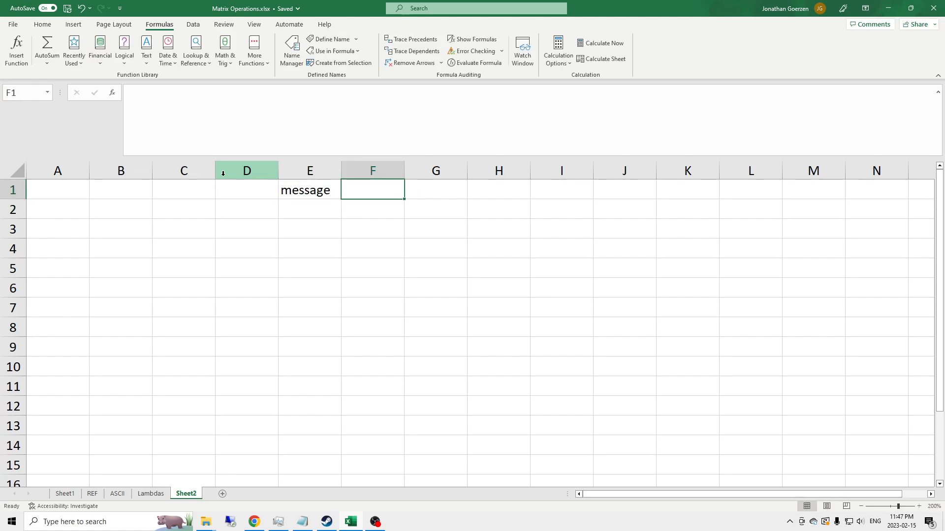
type("emessag")
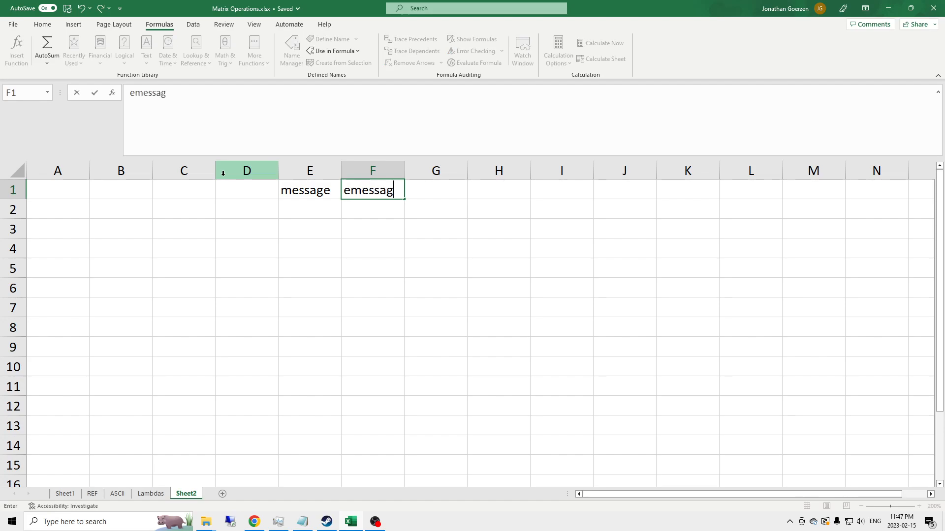
key("Return")
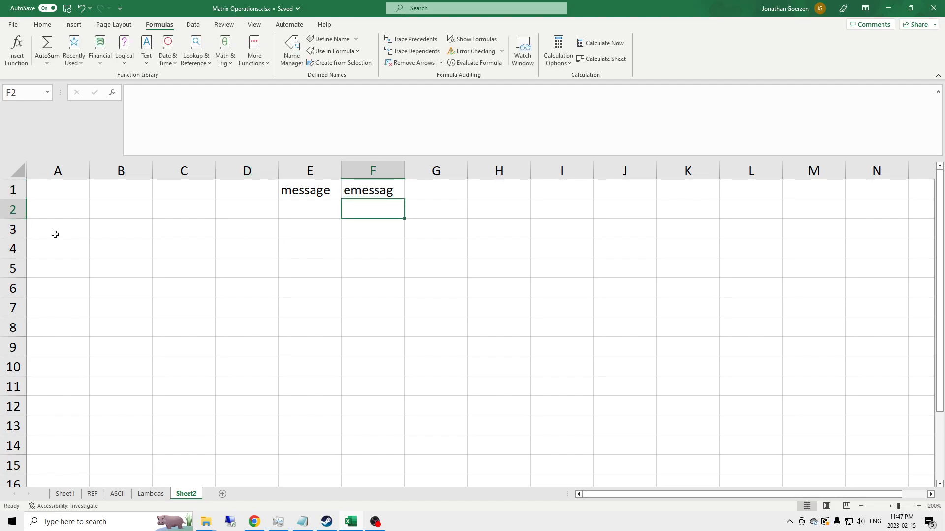
left_click(372, 186)
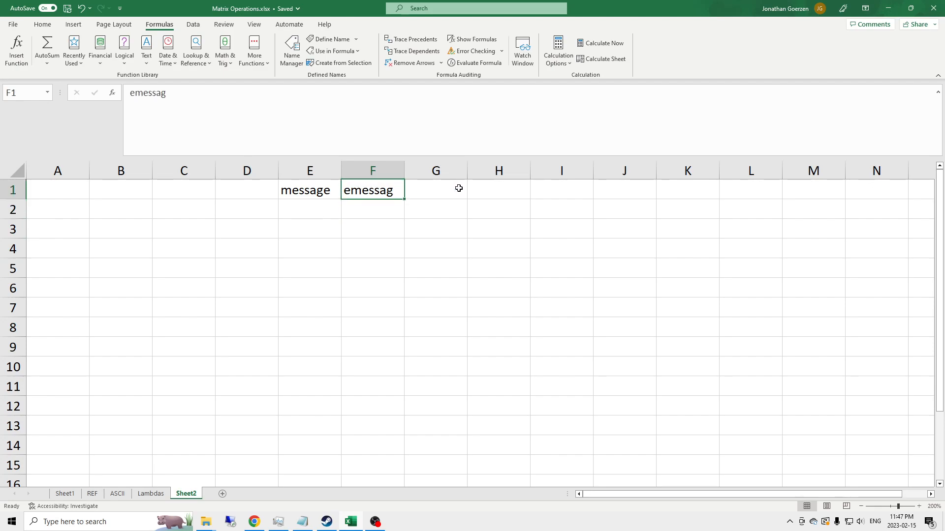
key("Delete")
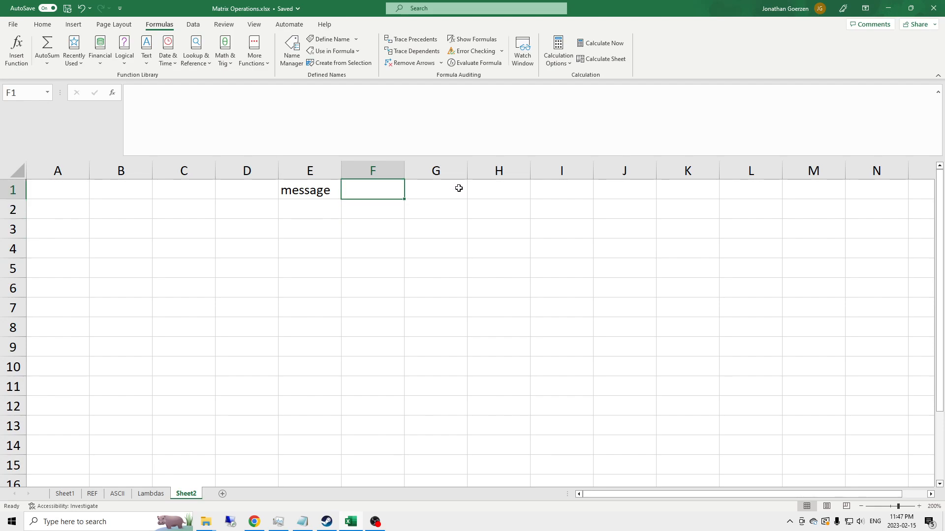
Move the message cell from E1 down to E4
left_click(287, 196)
left_click_drag(315, 199, 310, 250)
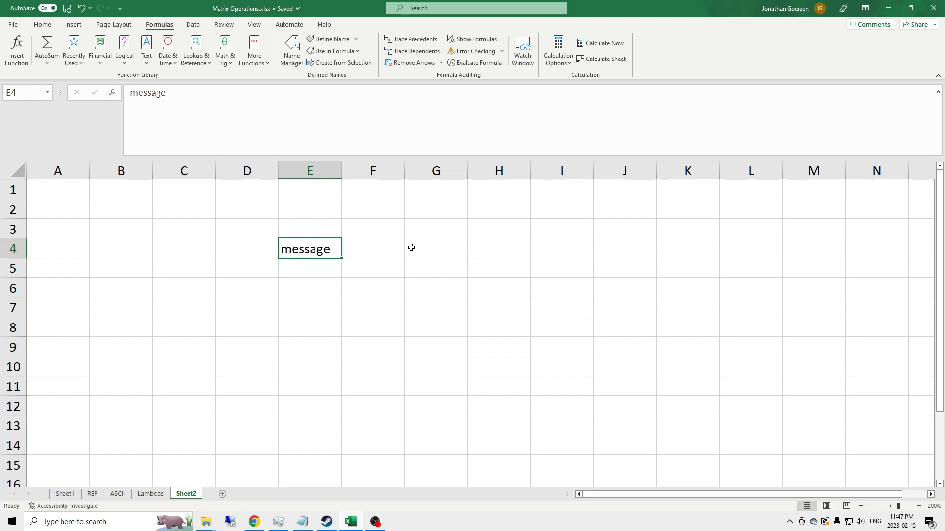
Try to start a LAMBDA formula in G4, then undo it
left_click(433, 250)
left_click(262, 114)
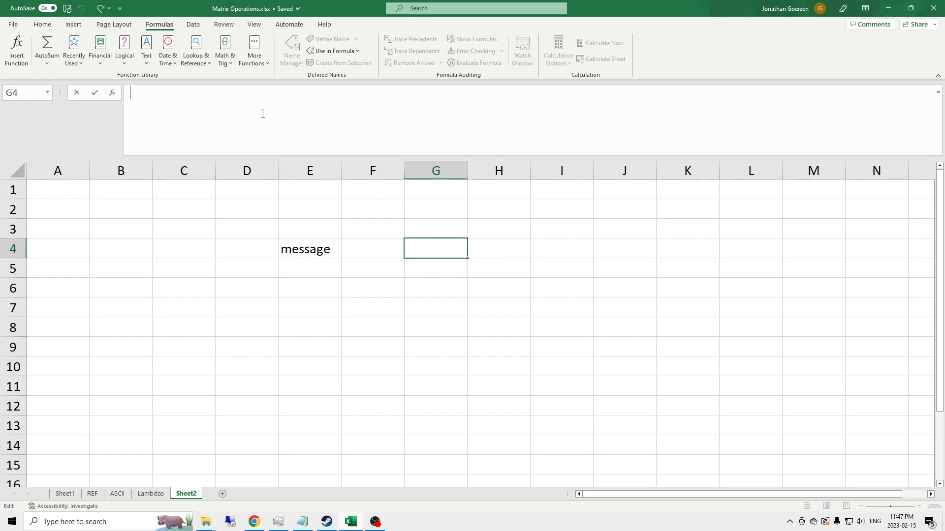
type("=LAB")
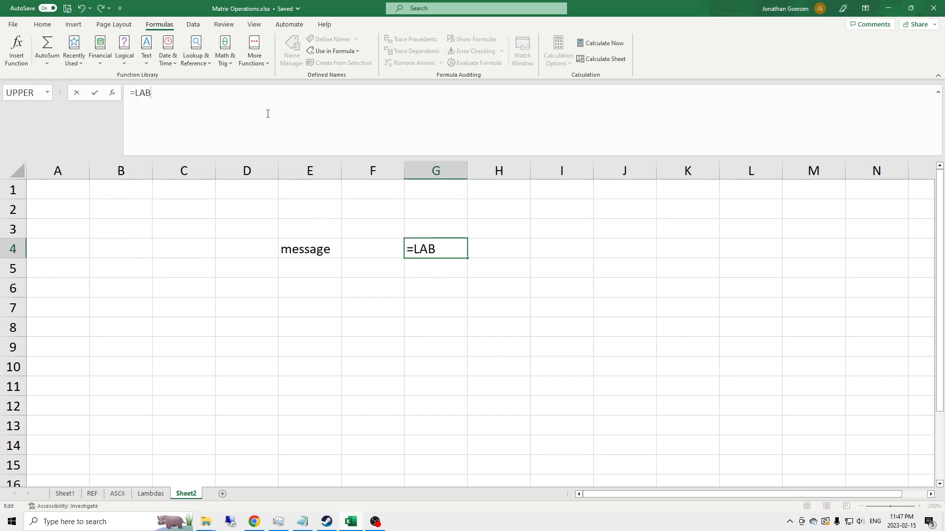
key("BackSpace")
type("MB")
key("Tab")
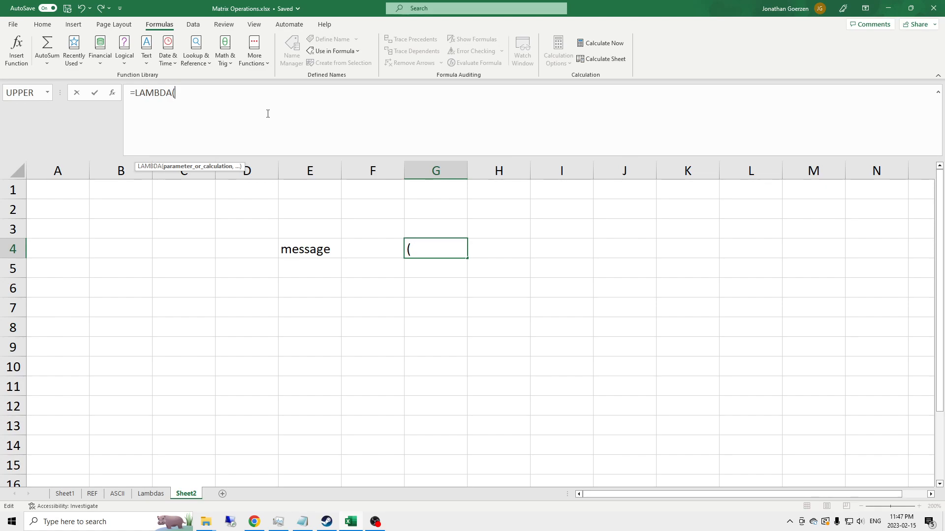
key("BackSpace")
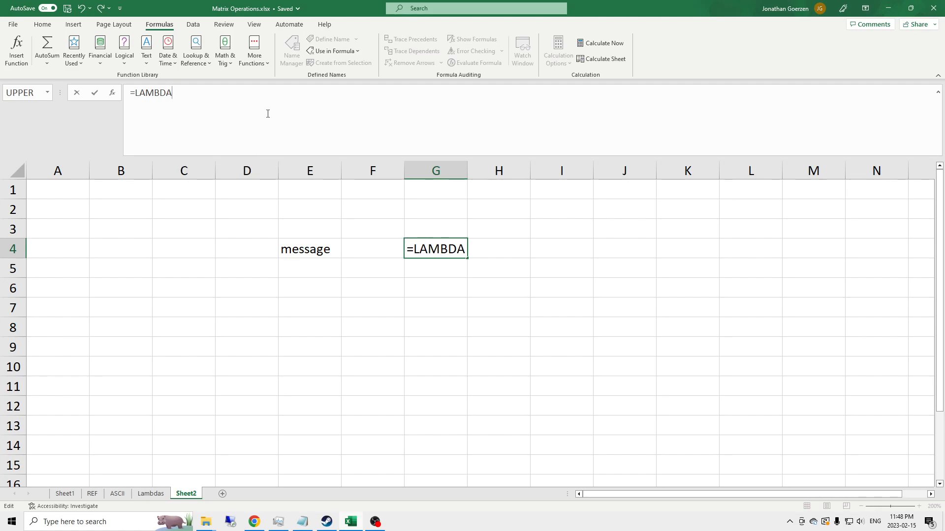
key("Return")
key("ctrl+z")
Begin a formula in G4 with RIGHT(E4, 1) & to take the last character of E4
type("=")
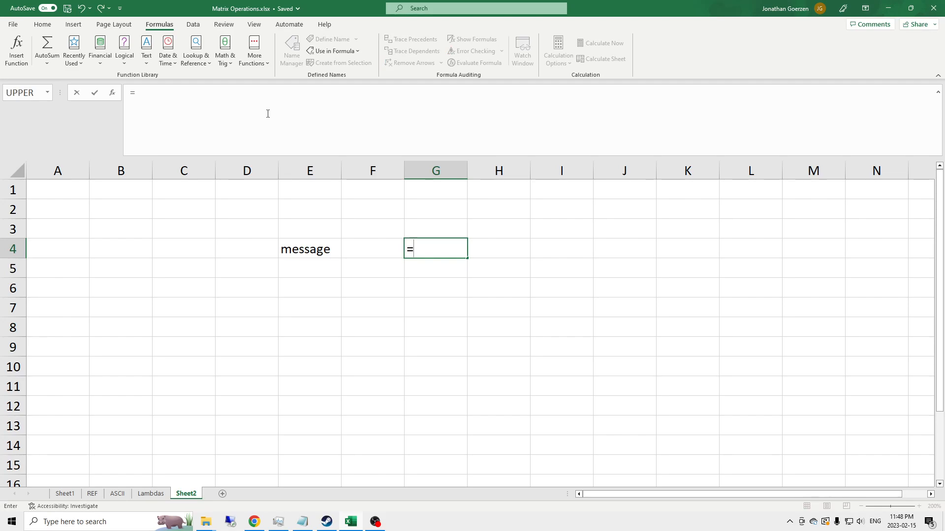
type("RIGHT(")
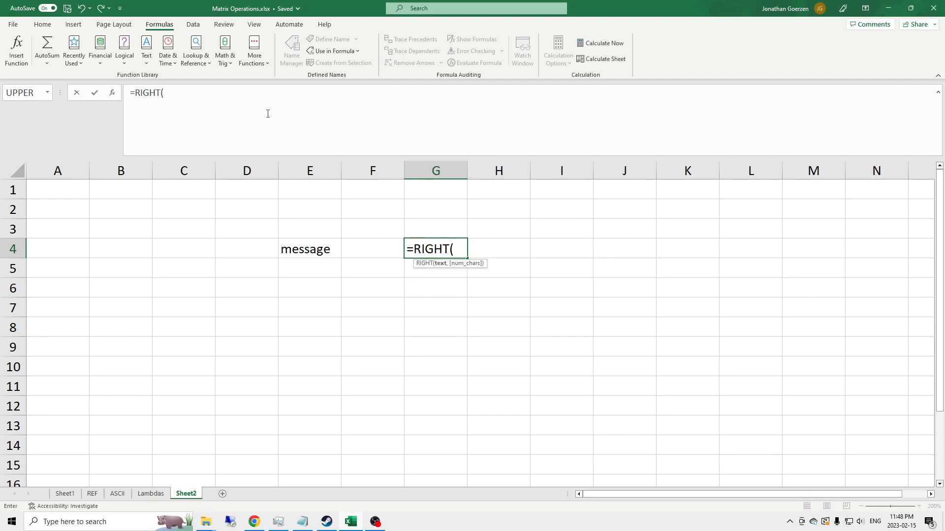
left_click(319, 244)
type(", 1) & ")
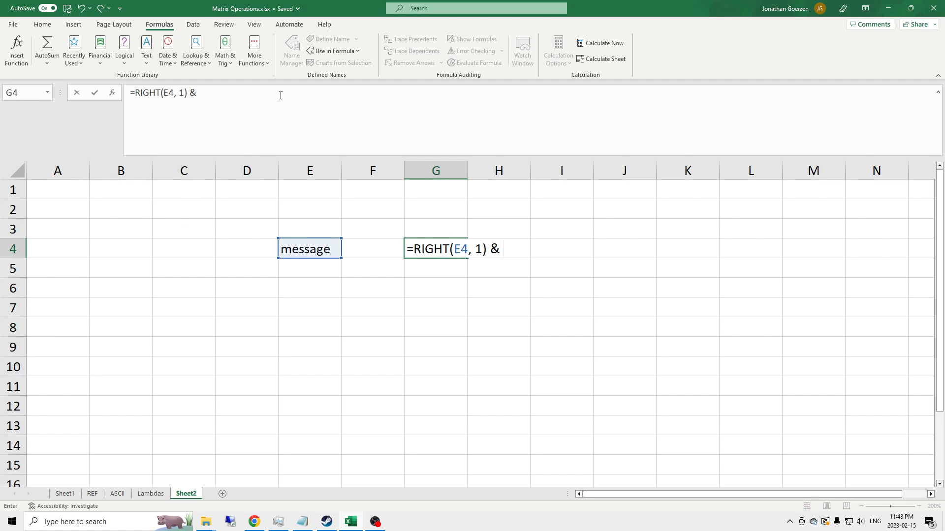
type("LEFT")
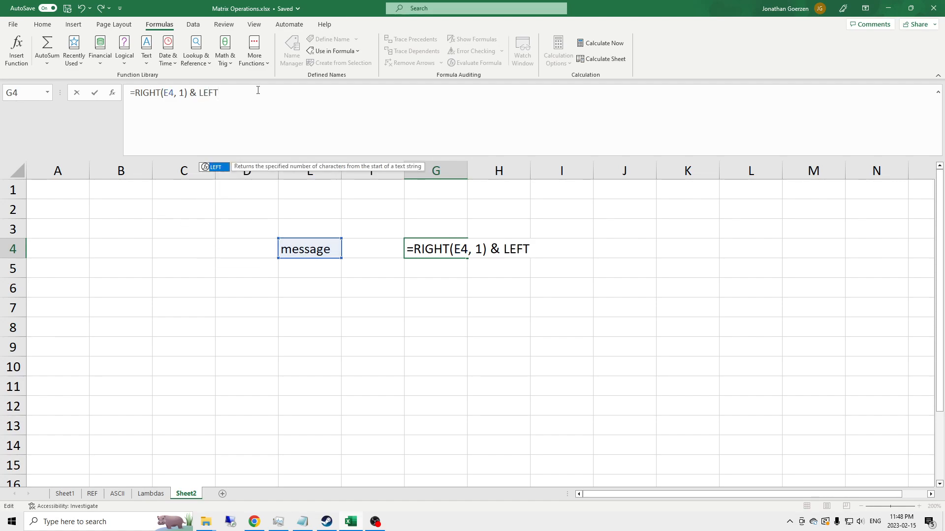
type("(")
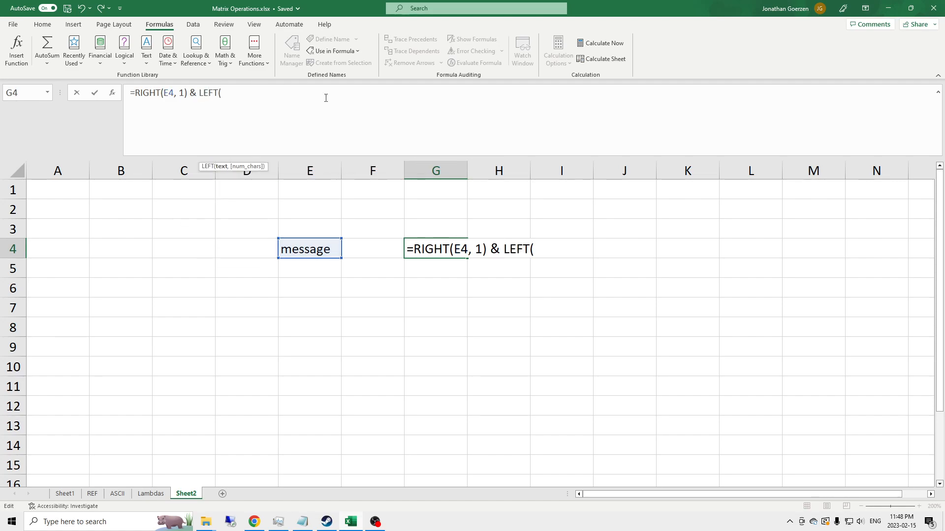
Complete the G4 formula by appending LEFT(E4, LEN(E4)-1) and confirm it
left_click(312, 246)
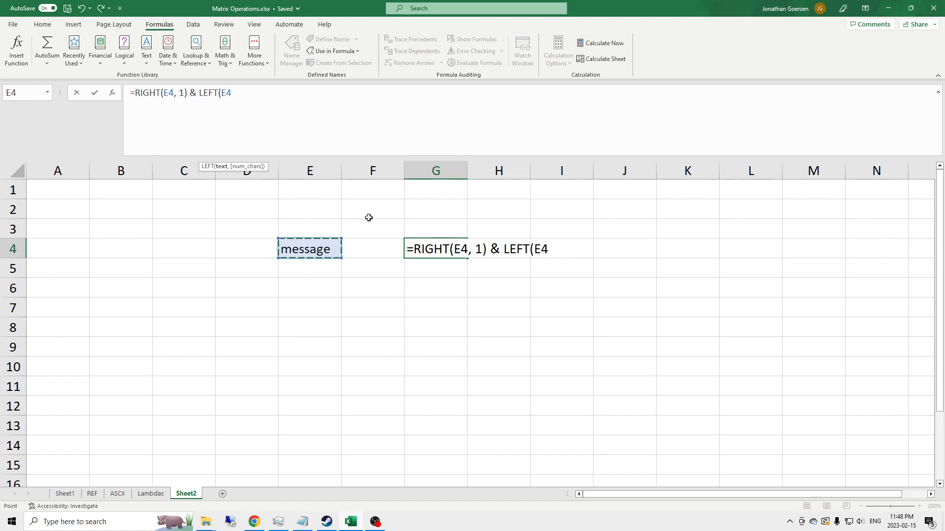
type(", L")
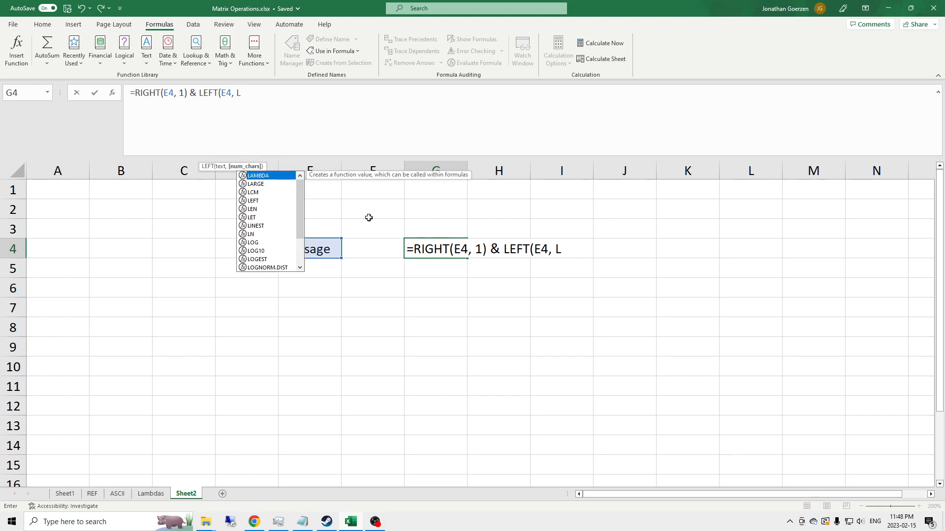
type("en")
key("Tab")
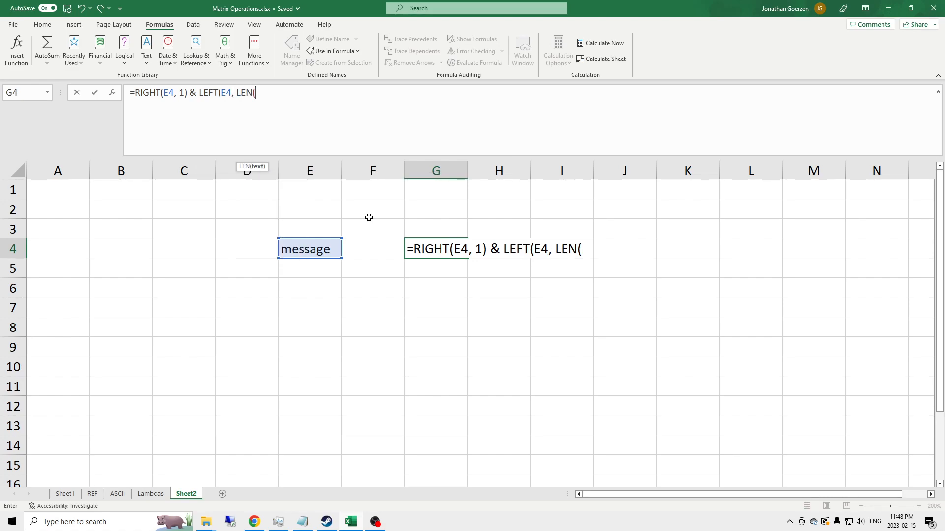
type("E4")
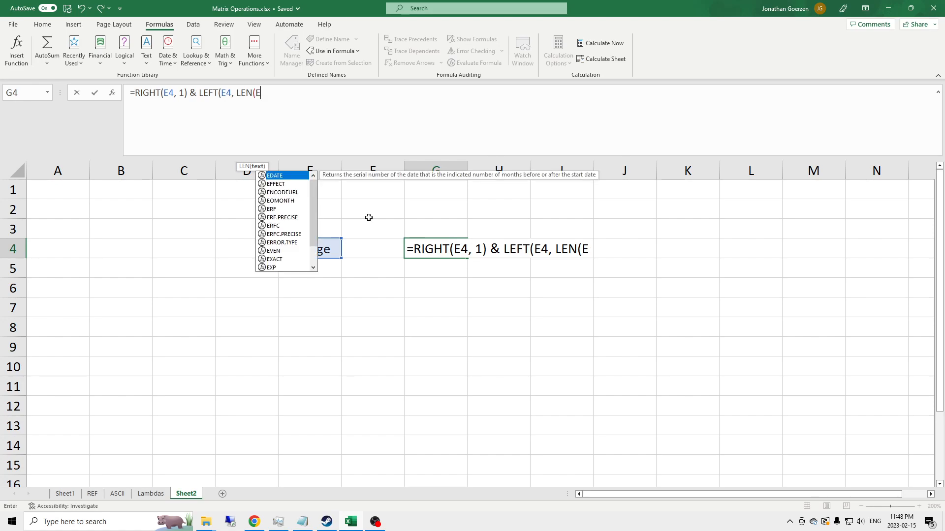
type(")-1")
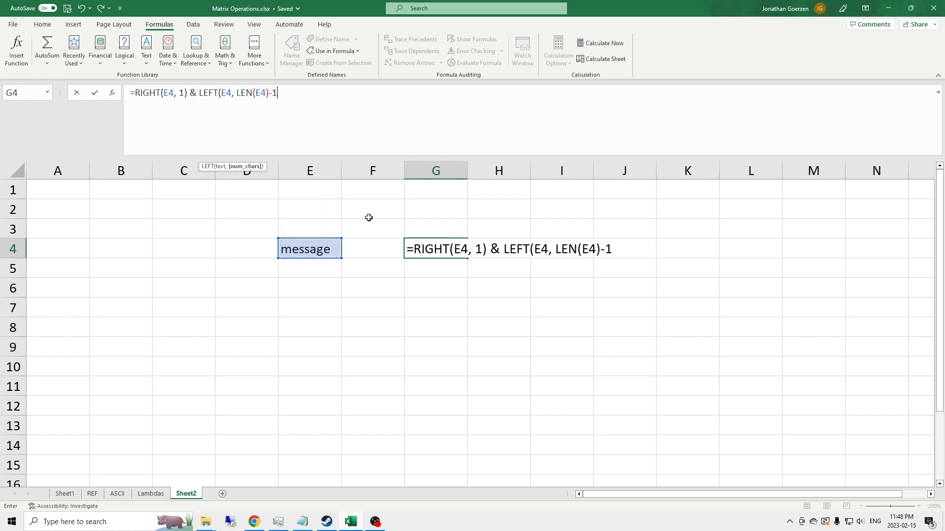
type(")")
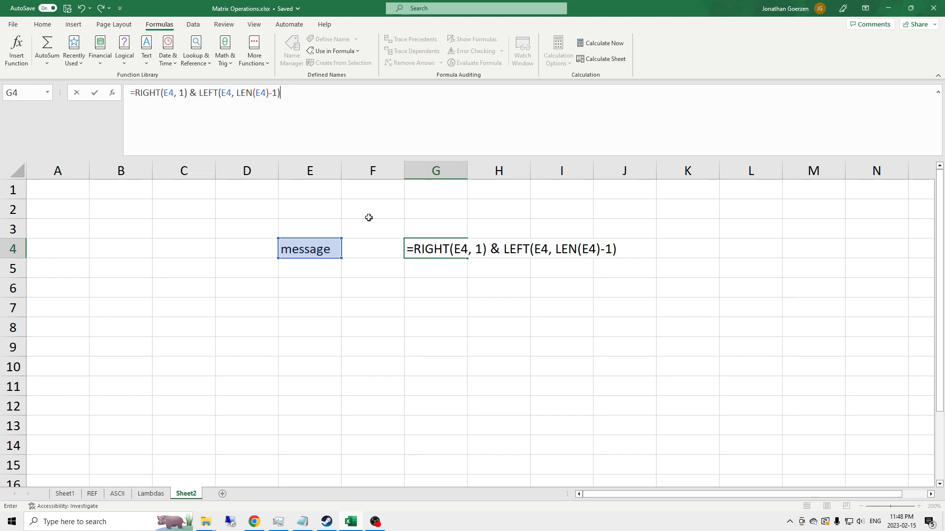
key("Return")
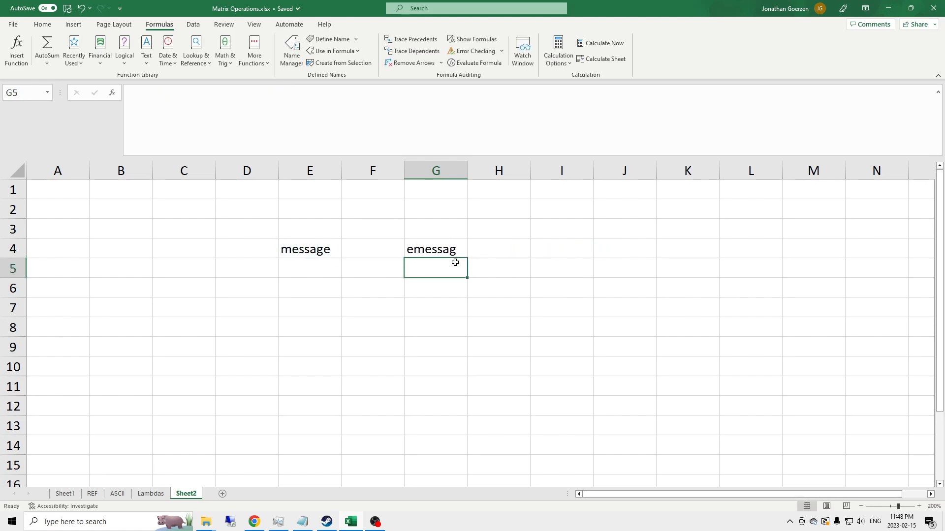
Start a LAMBDA formula in G5 with a first parameter named inputMessage
left_click(439, 250)
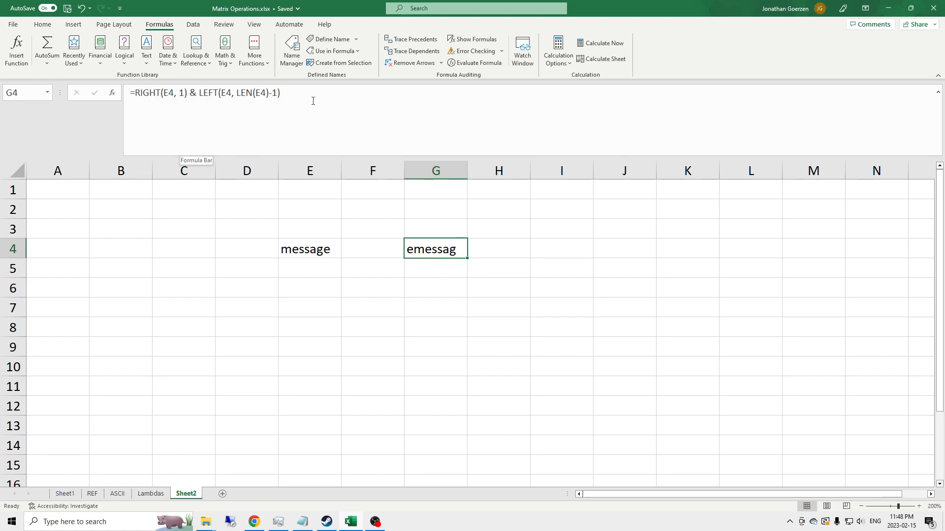
left_click(429, 265)
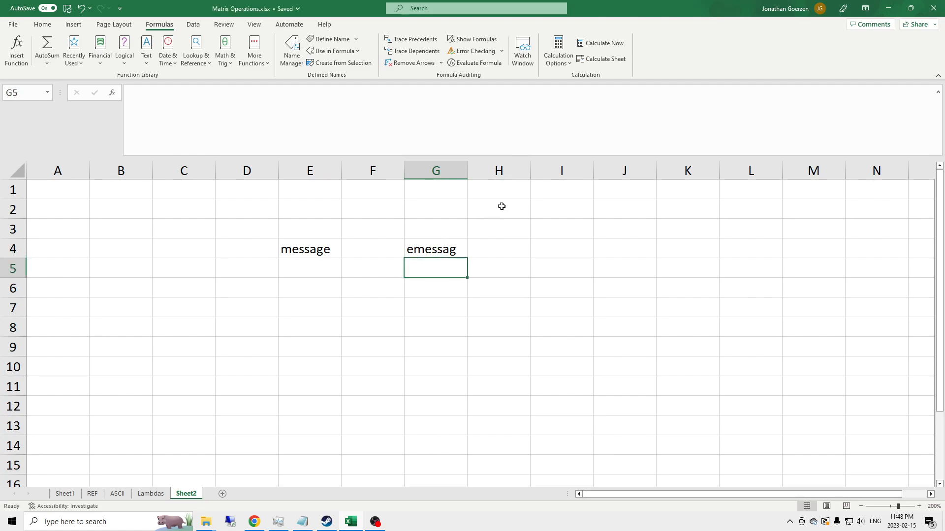
left_click(225, 123)
type("=LAMBDA(")
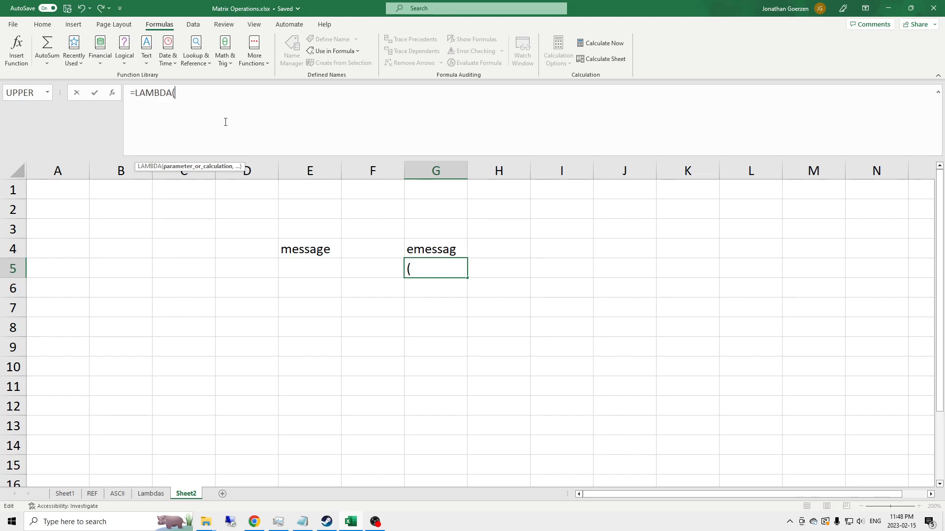
type("inputMessage,")
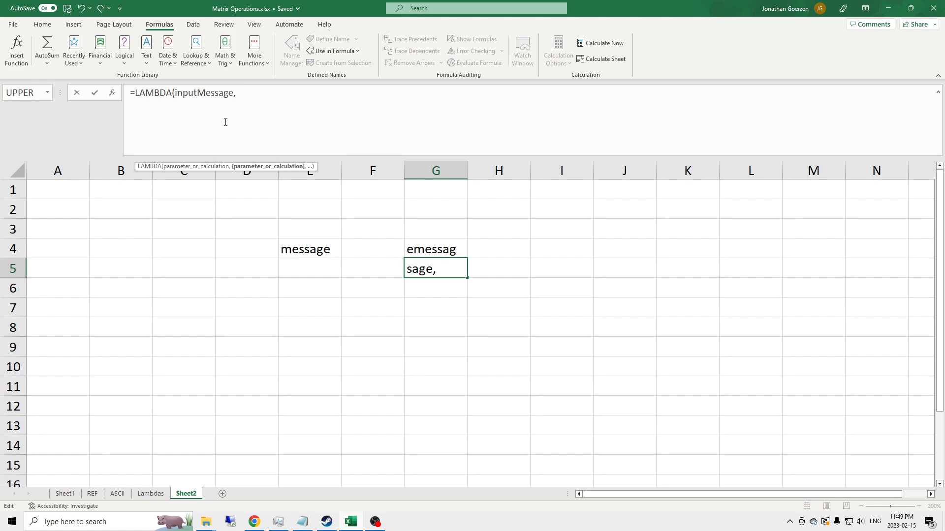
Add a second LAMBDA parameter named degreeOfRotation
type("rotations")
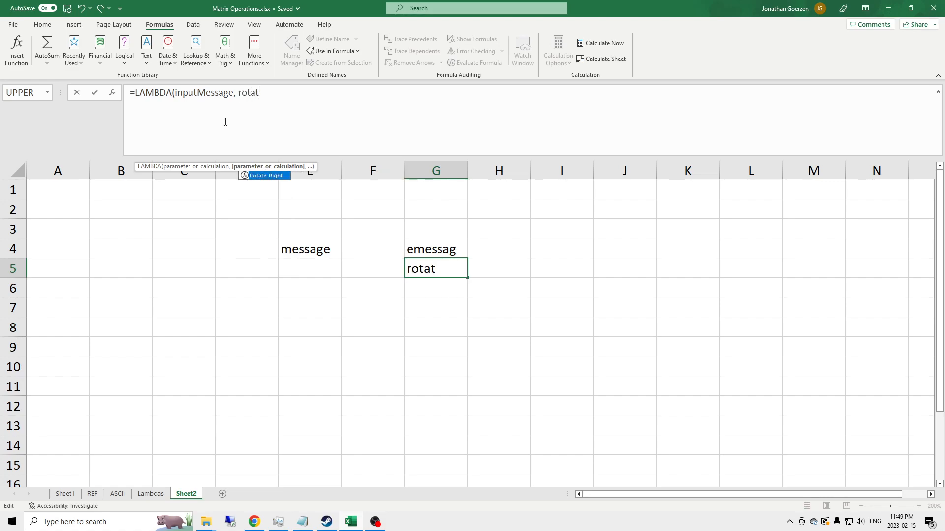
key("BackSpace")
key("BackSpace")
key("BackSpace")
key("BackSpace")
key("BackSpace")
key("BackSpace")
key("BackSpace")
key("BackSpace")
key("BackSpace")
type("deg")
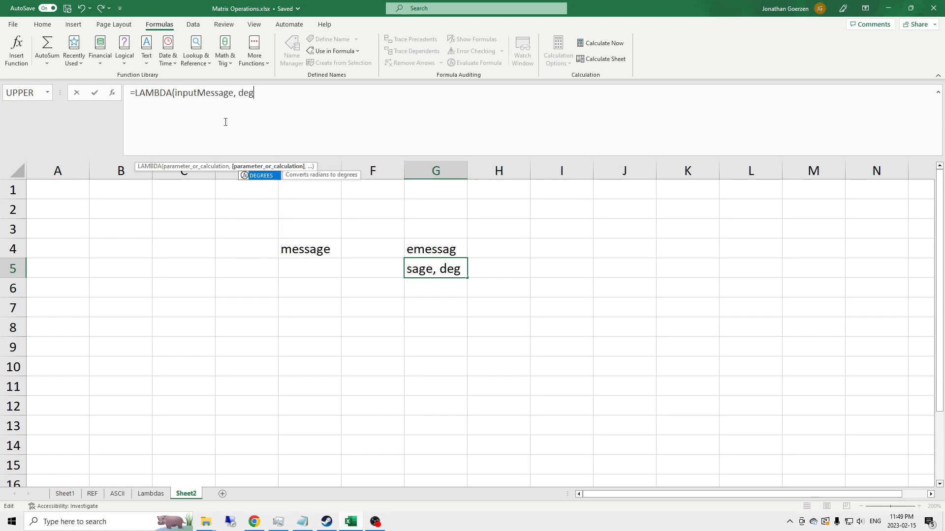
type("reeOfRotation")
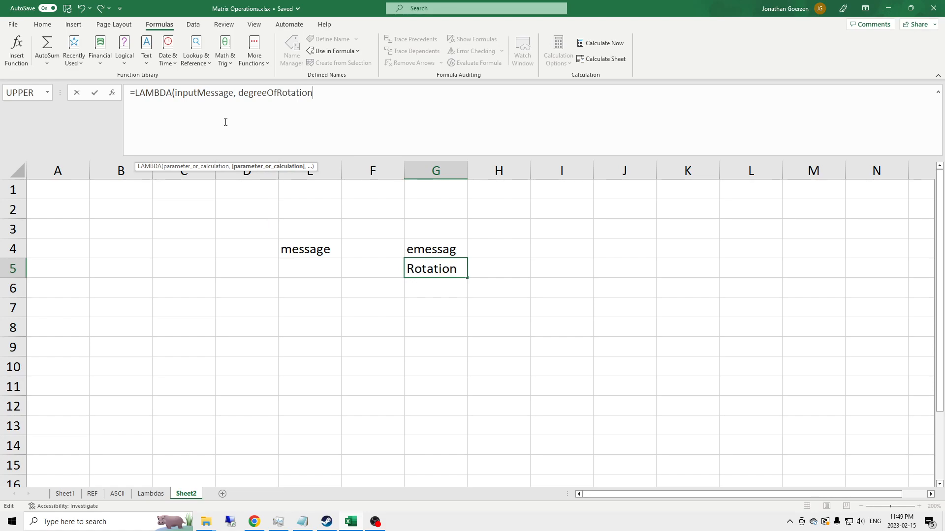
type(",")
Give the LAMBDA a placeholder calculation of 1 on its own line, call it with E4 and 4, and confirm
key("alt+Return")
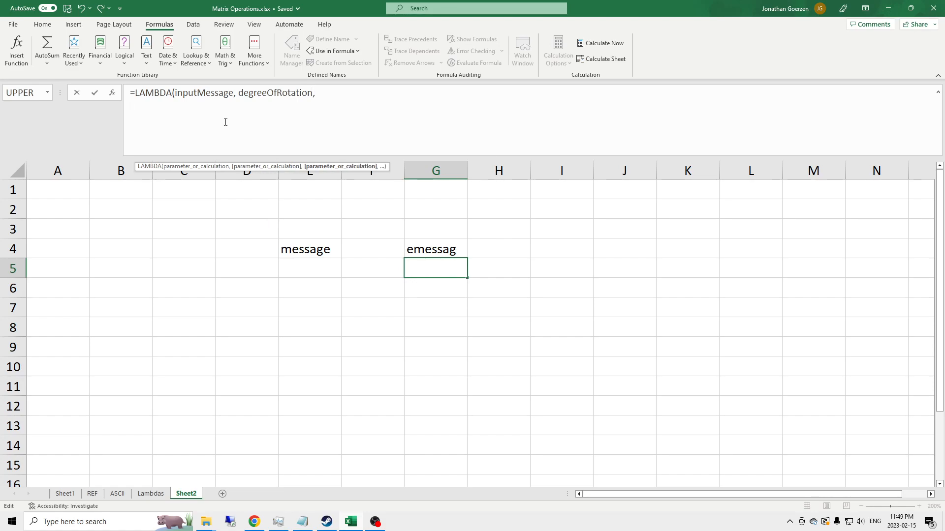
type("1")
key("alt")
key("alt")
key("alt+Return")
type(")(")
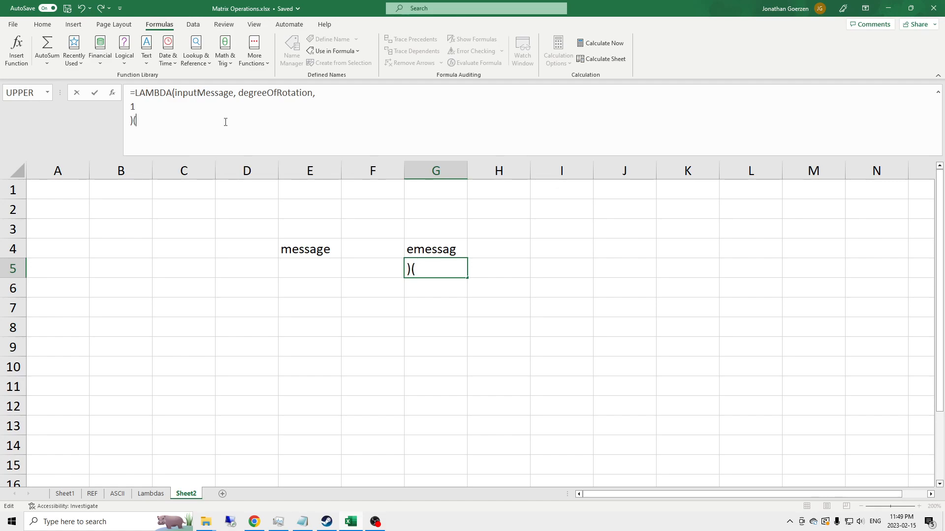
left_click(313, 249)
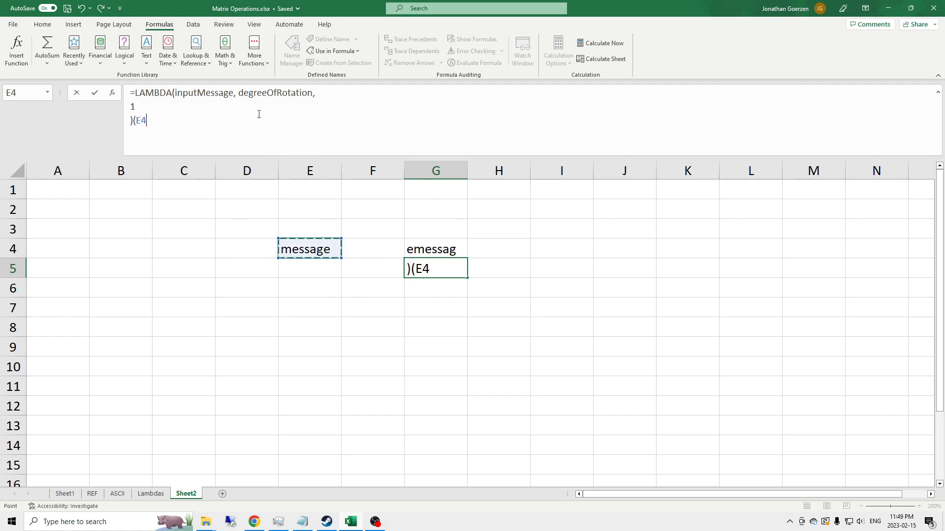
type(", 4)")
key("Return")
key("Up")
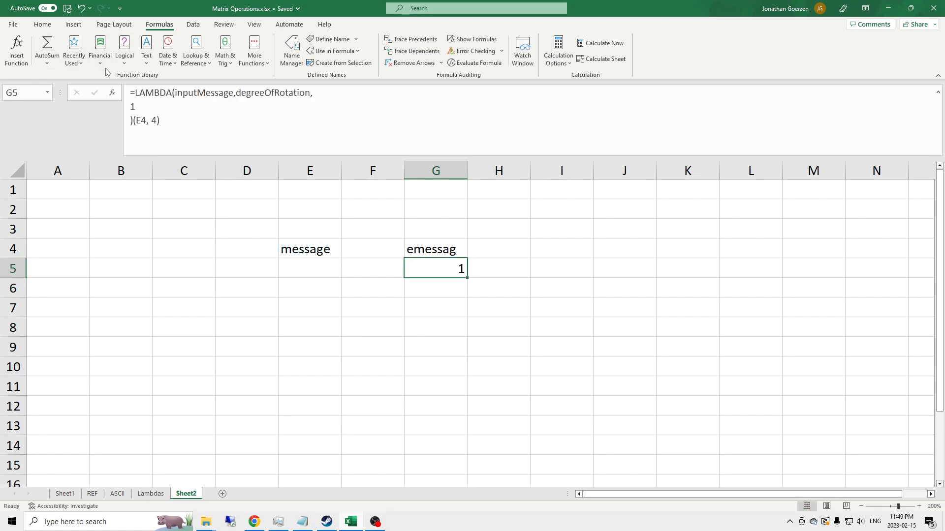
Replace the placeholder 1 in G5 with IF("exit condition", as the start of an IF skeleton
left_click(146, 103)
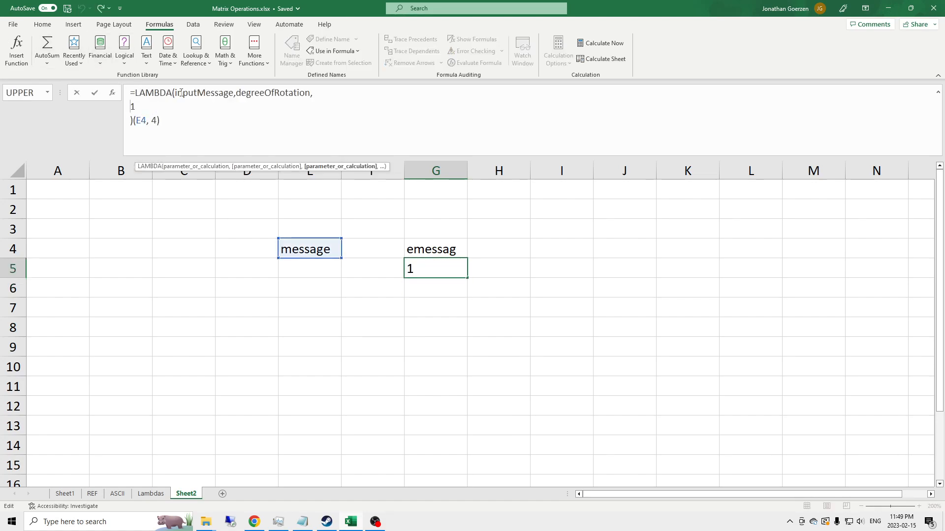
key("BackSpace")
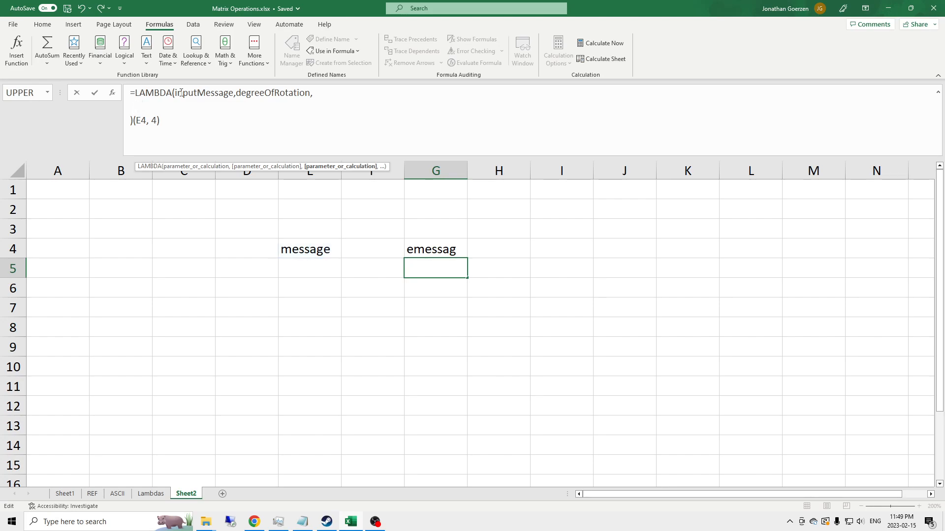
type("IF(")
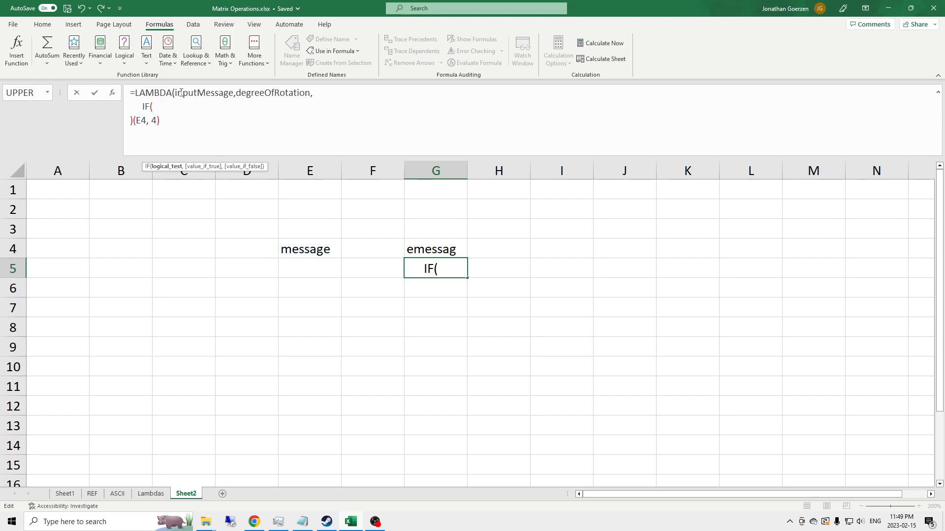
type("\"exit conditino")
key("BackSpace")
key("BackSpace")
type("on\",")
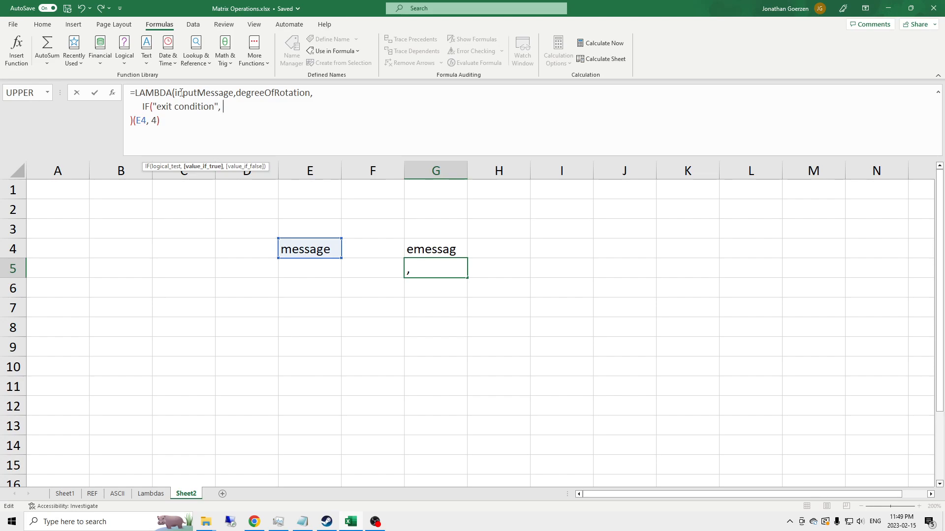
type(" \"do")
Finish the IF skeleton with "do something" and "do nothing" as its true and false values
key("BackSpace")
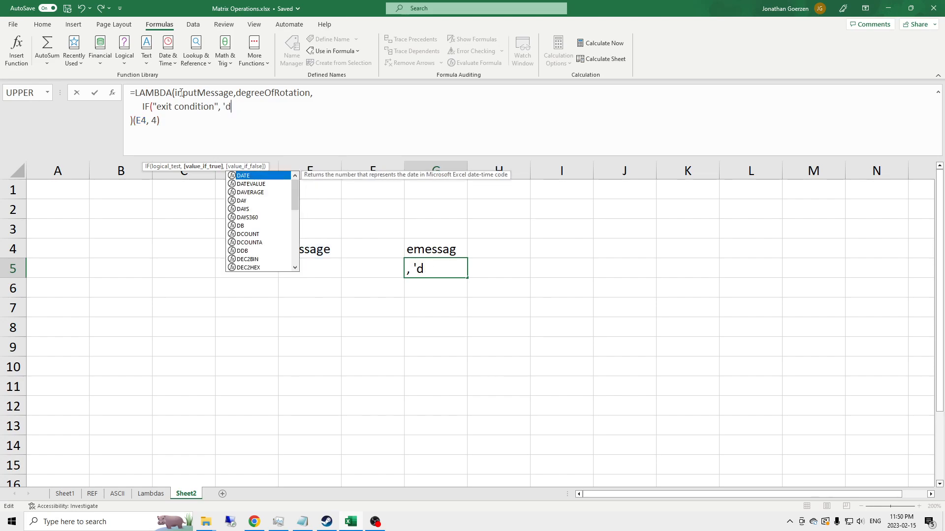
key("BackSpace")
key("BackSpace")
key("BackSpace")
type("\"do something")
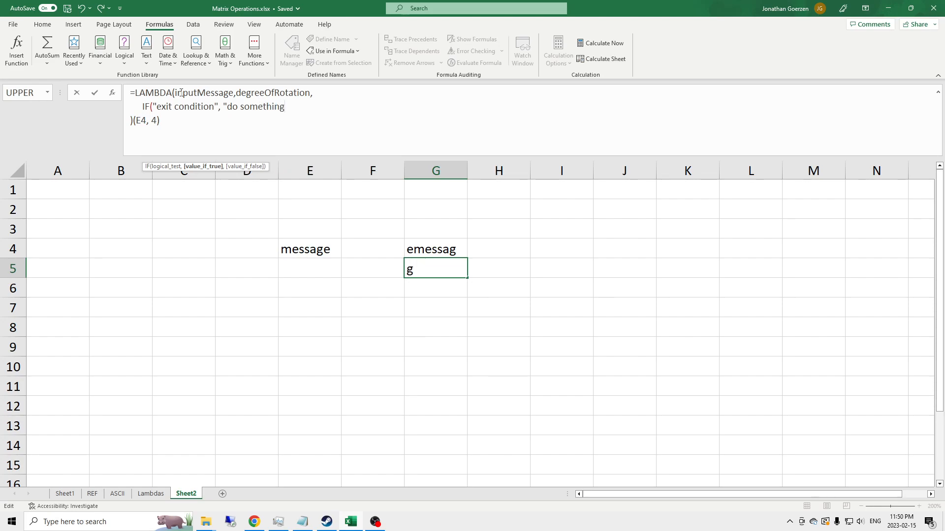
type("\",")
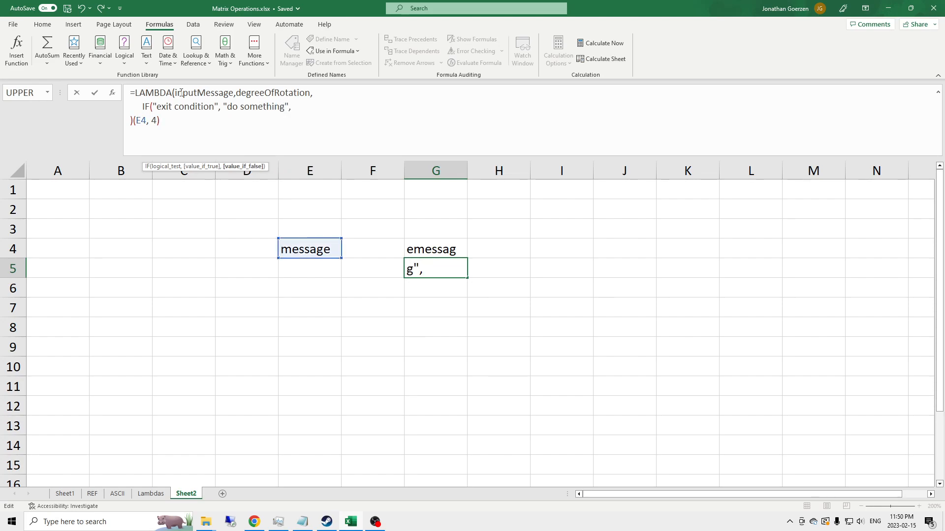
type(" \"do")
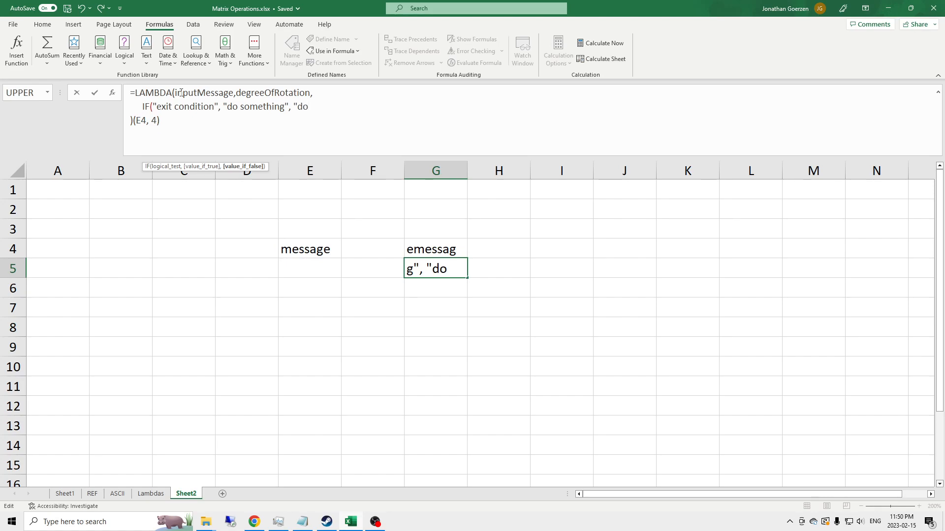
type(" nothing")
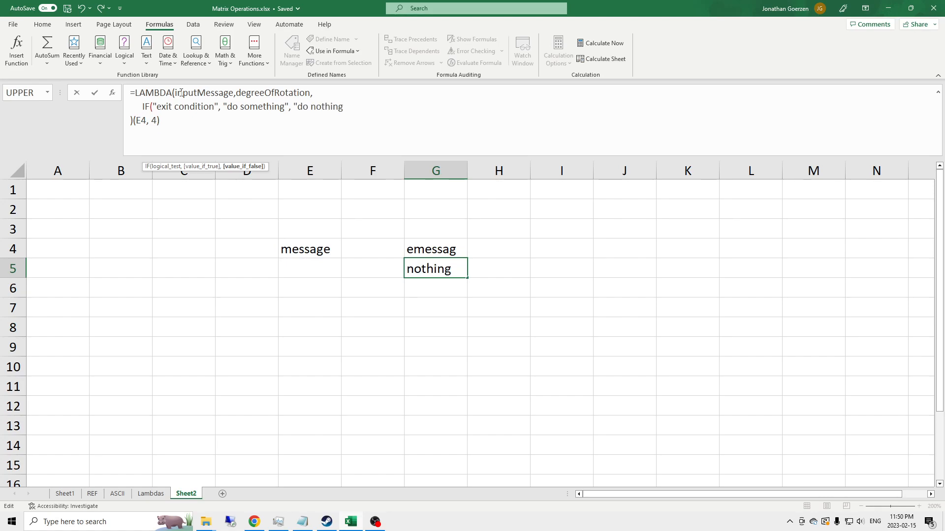
type("\")")
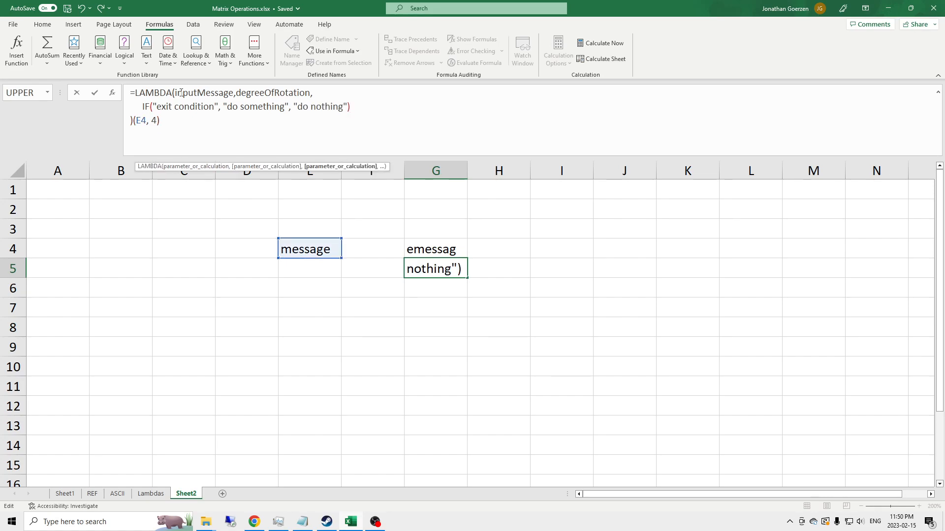
Set the IF condition to degreeOfRotation<=0 and replace the "do nothing" value with inputMessage
key("Left")
key("Left")
key("Left")
key("Left")
key("Left")
key("Left")
key("Left")
key("Left")
key("Left")
key("Left")
key("Left")
key("Left")
key("Left")
key("Left")
key("Left")
key("Left")
key("Left")
key("Left")
key("Left")
key("Left")
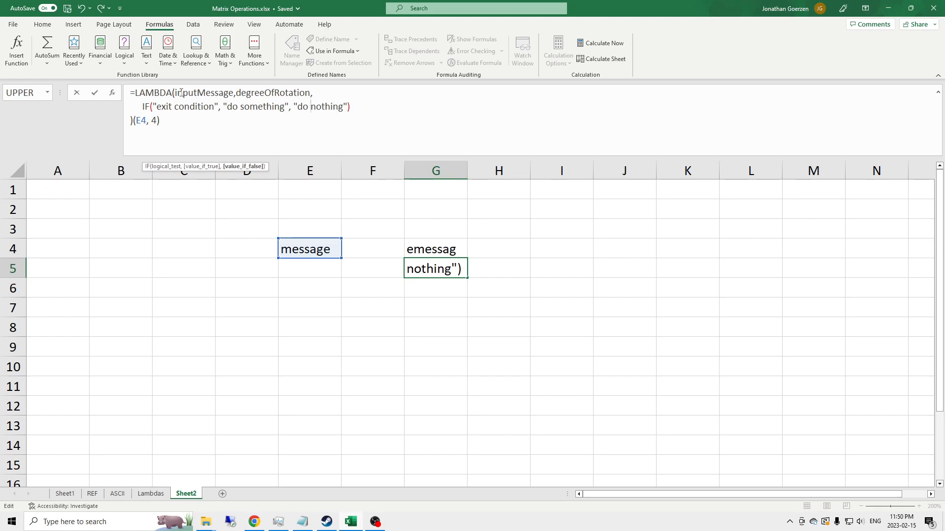
key("Left")
key("Left")
key("Left")
key("Left")
key("Left")
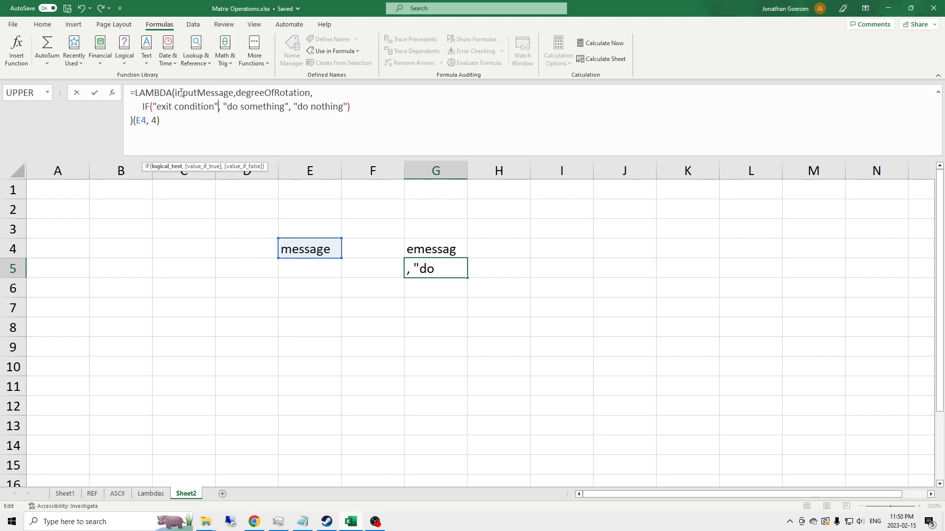
left_click_drag(224, 106, 288, 105)
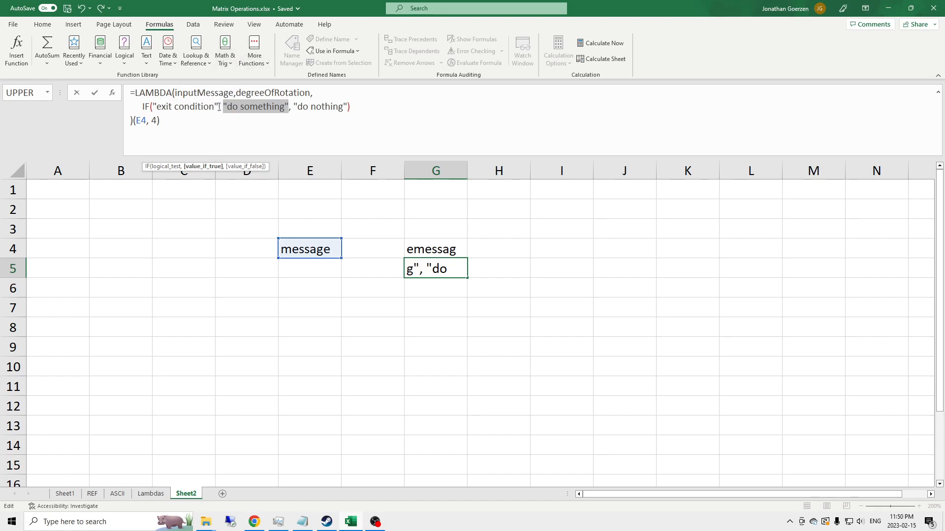
left_click_drag(220, 106, 156, 106)
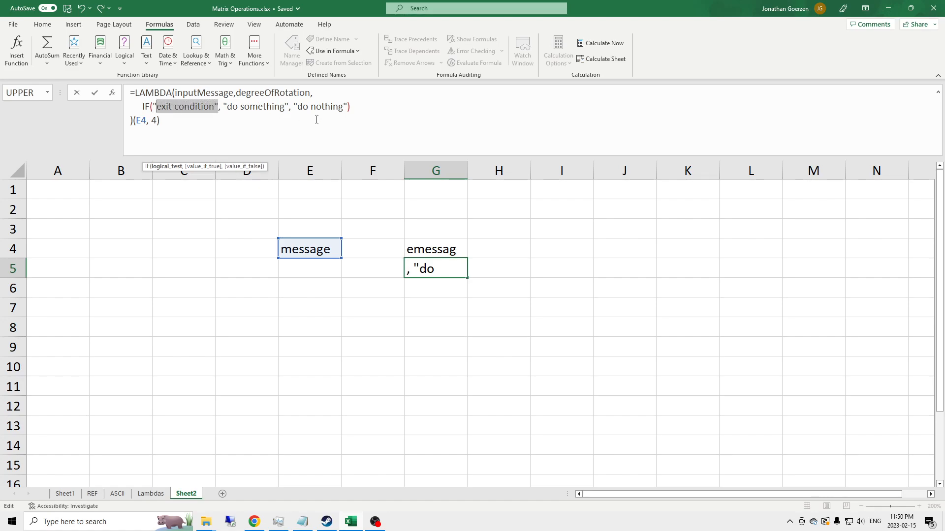
key("BackSpace")
key("BackSpace")
type("de")
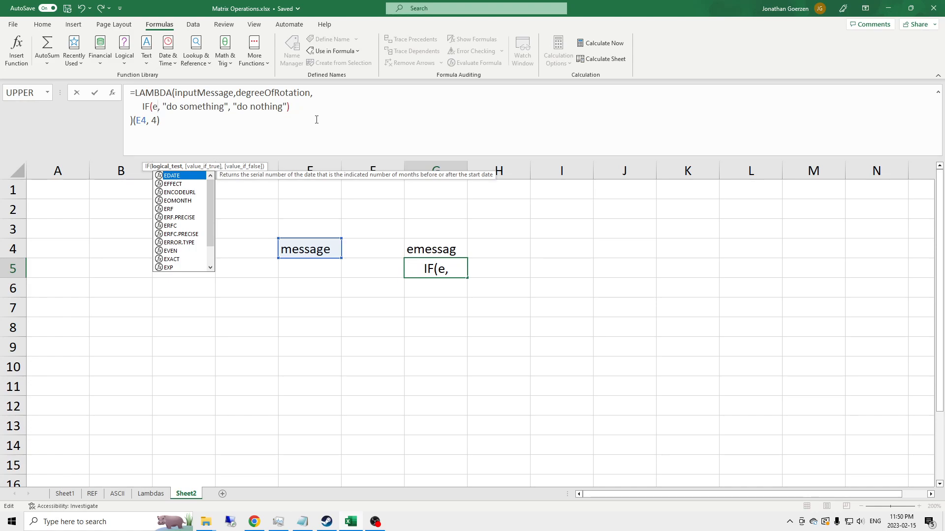
type("gre")
key("Tab")
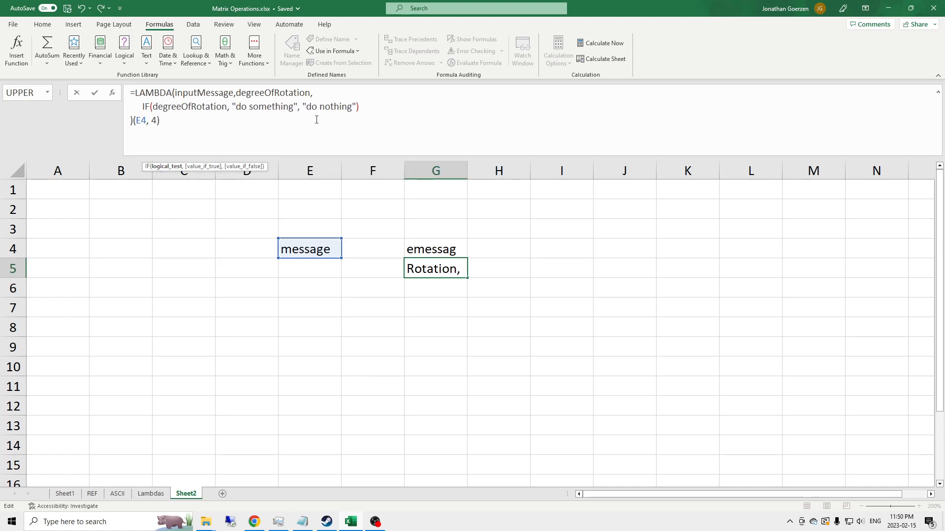
type("<=")
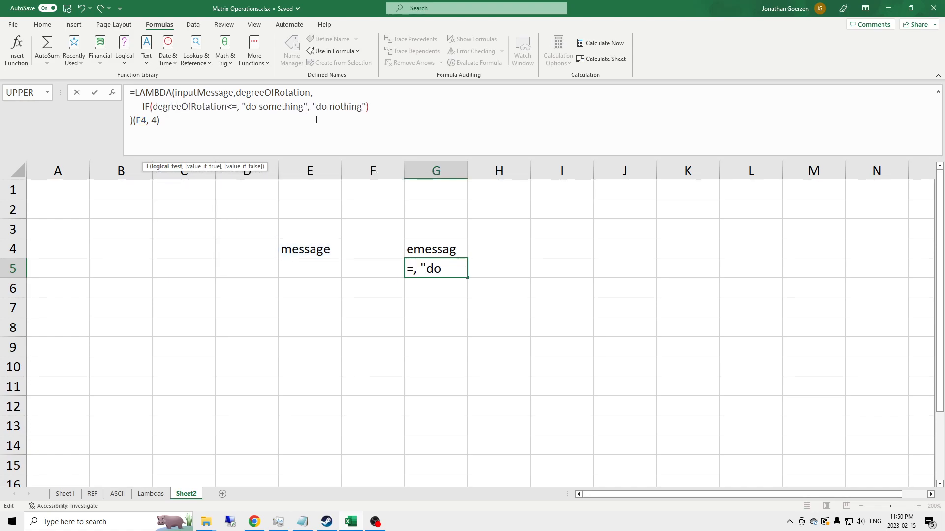
type("0")
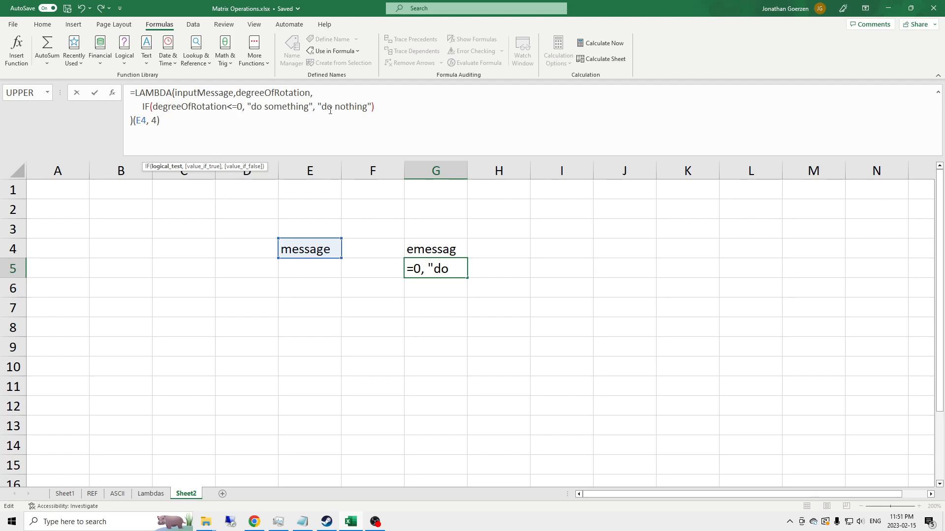
left_click_drag(318, 106, 380, 104)
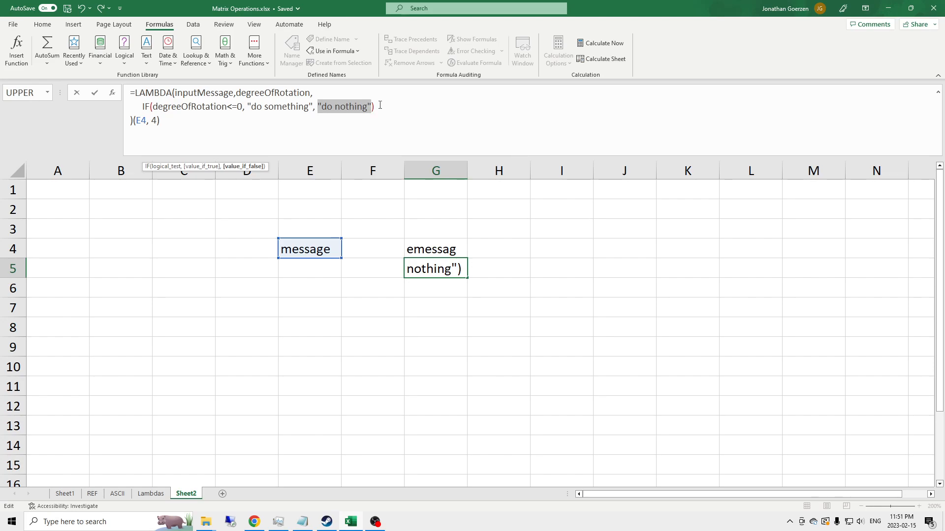
type("inputMessage")
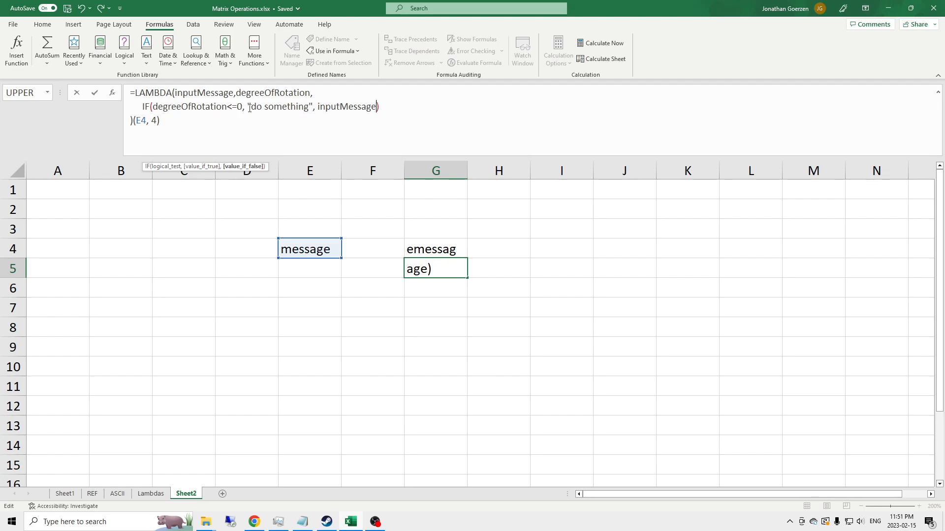
Replace the "do something" placeholder with Rotate_to_the_right
left_click_drag(247, 108, 312, 110)
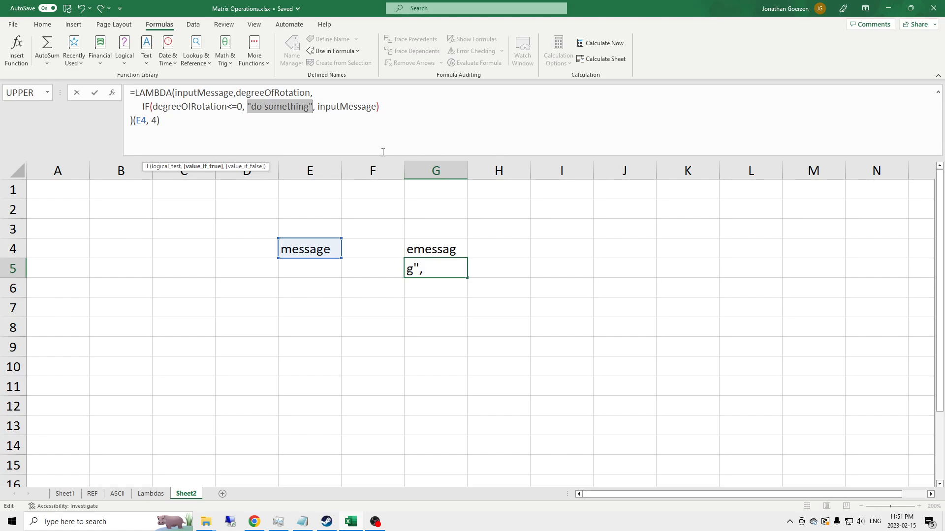
type("Roate")
key("BackSpace")
key("BackSpace")
key("BackSpace")
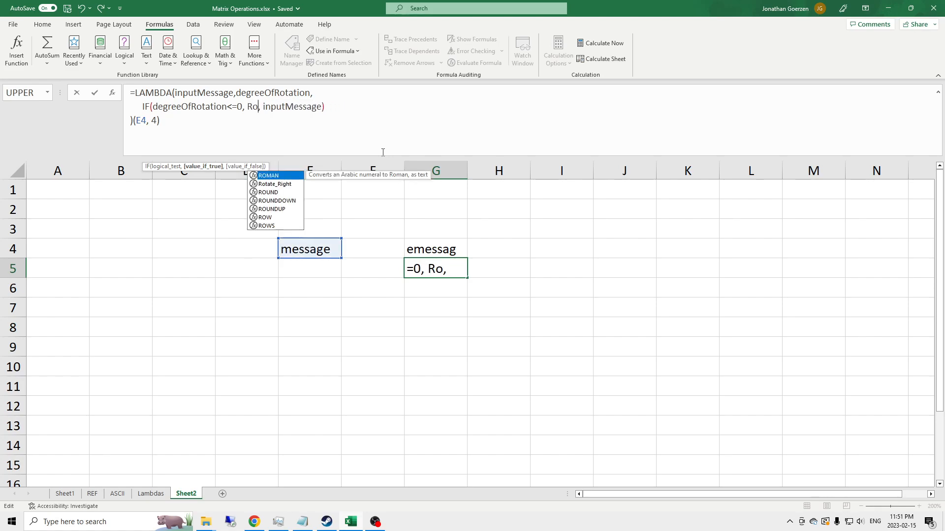
key("Down")
key("Up")
key("BackSpace")
key("BackSpace")
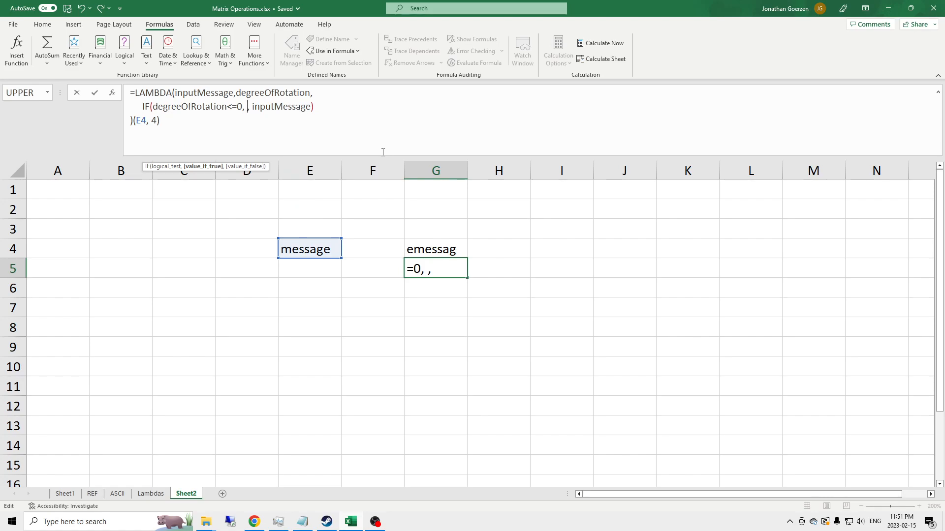
type("Right")
key("BackSpace")
key("BackSpace")
key("BackSpace")
key("BackSpace")
type("otate_to_the_right")
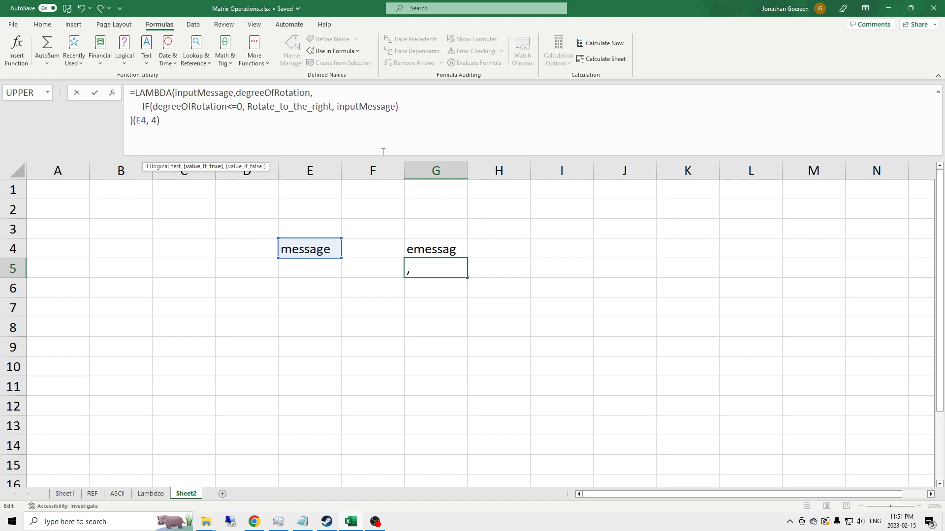
Correct the recursive call's name to Rotate_to_the_Right with a capital R
key("Left")
key("Delete")
type("R")
key("Right")
key("Right")
key("Right")
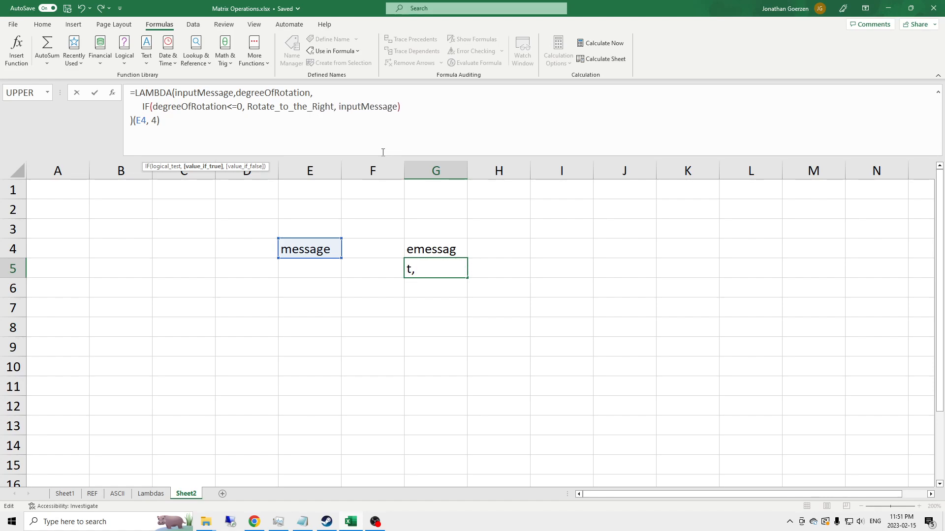
Add parentheses to the recursive call with degreeOfRotation-1 as its second argument
type("()")
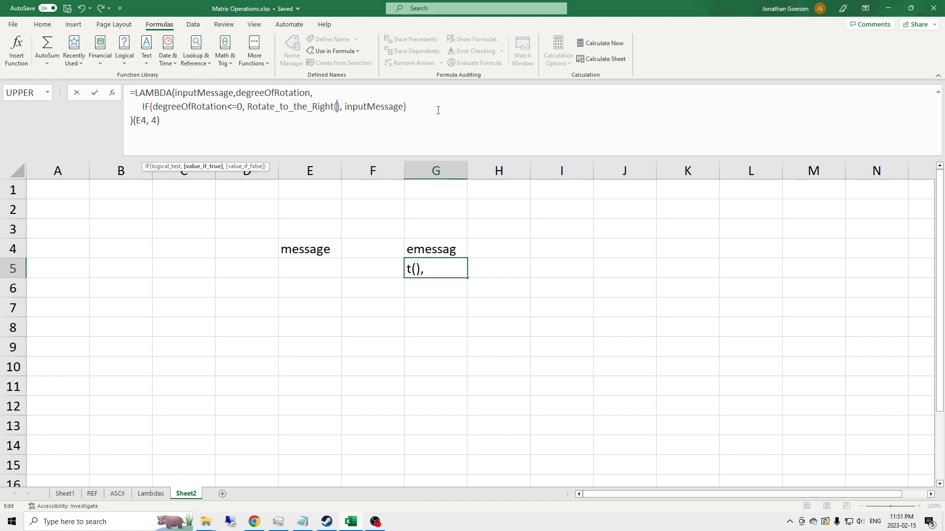
type(",")
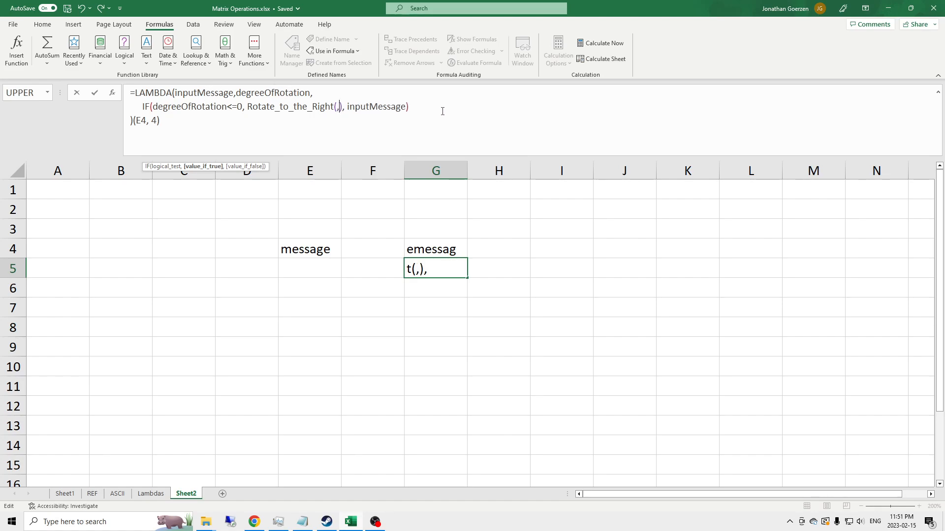
type("deg")
key("Tab")
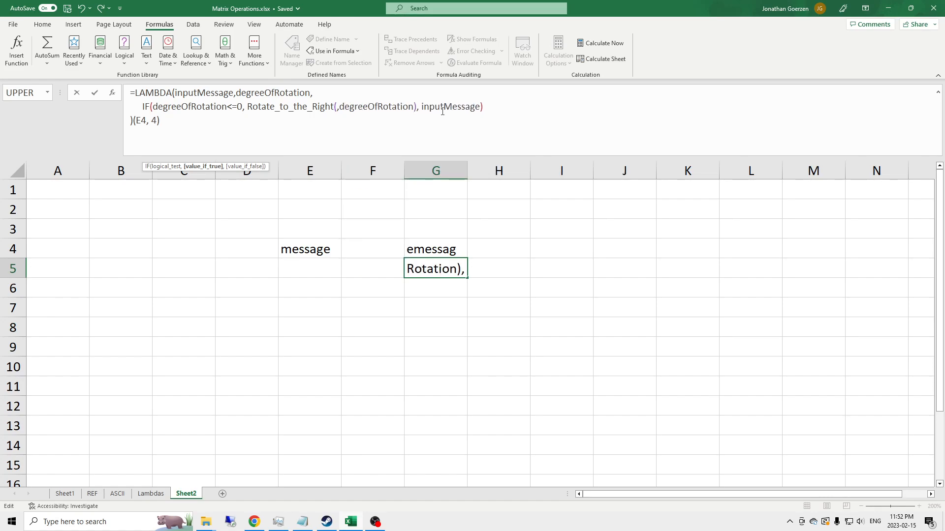
type("-1")
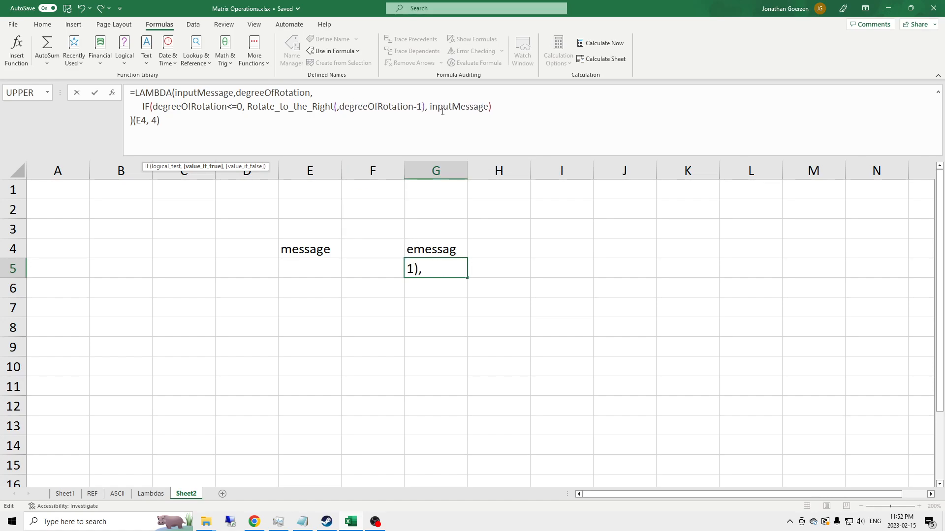
Set the recursive call's first argument to RIGHT(inputMessage, 1)
key("Left")
key("Left")
key("Left")
key("Left")
key("Left")
key("Left")
key("Left")
key("Left")
key("Left")
key("Left")
key("Left")
key("Left")
key("Left")
key("Left")
key("Left")
key("Left")
key("Left")
key("Left")
key("Left")
key("Left")
key("Left")
key("Left")
key("Left")
key("Left")
key("Left")
key("Left")
type("Rig")
key("Tab")
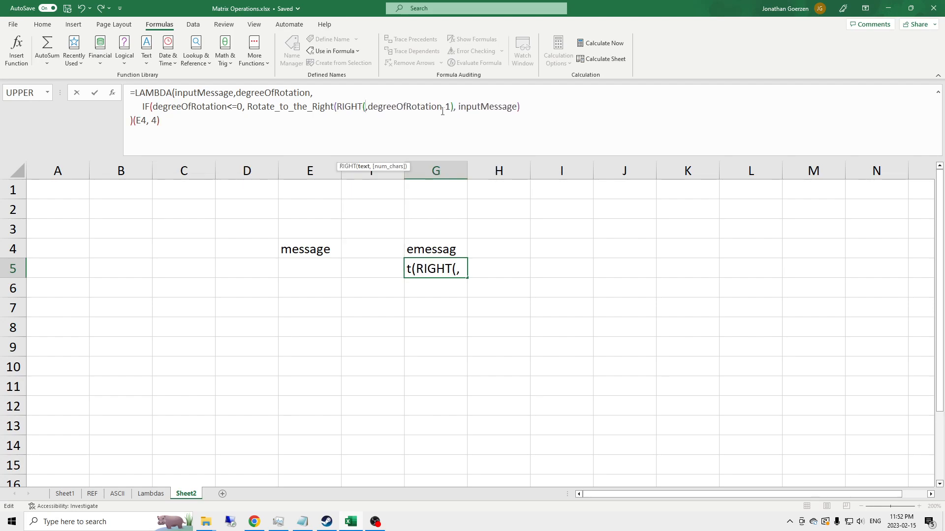
type("inputMessage, ")
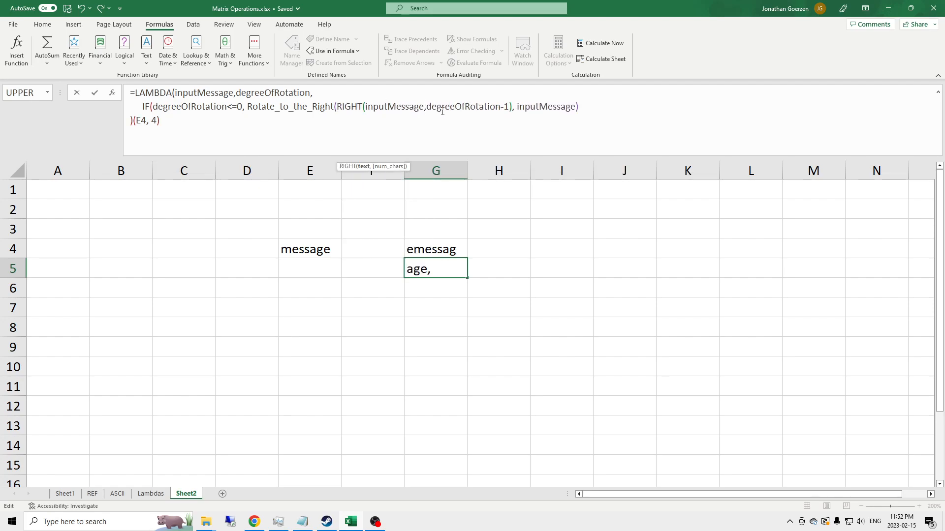
type("1) & Lef,")
Append & LEFT(inputMessage, LEN(inputMessage)-1) to the first argument and commit the formula in G5
key("Tab")
type("in")
key("Tab")
type(", Len,de")
key("BackSpace")
type("n")
key("Tab")
type("input")
key("Tab")
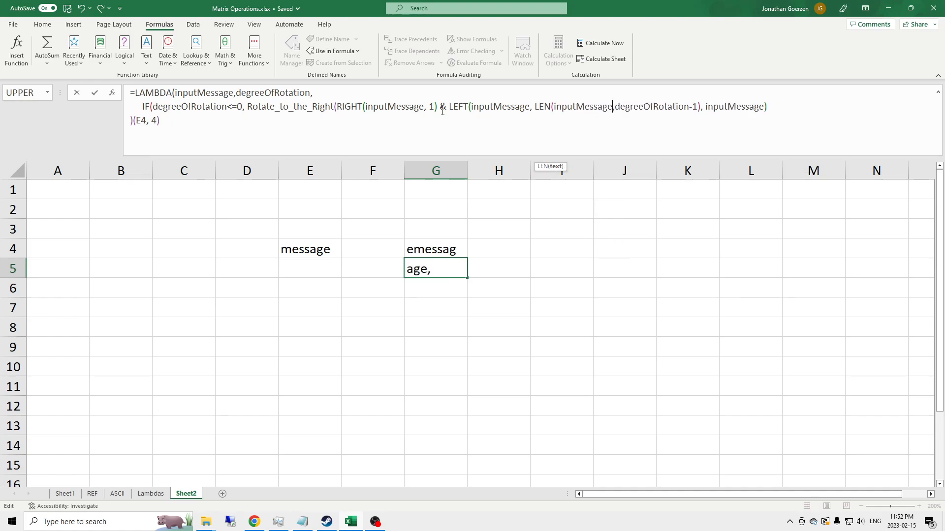
type(")-1")
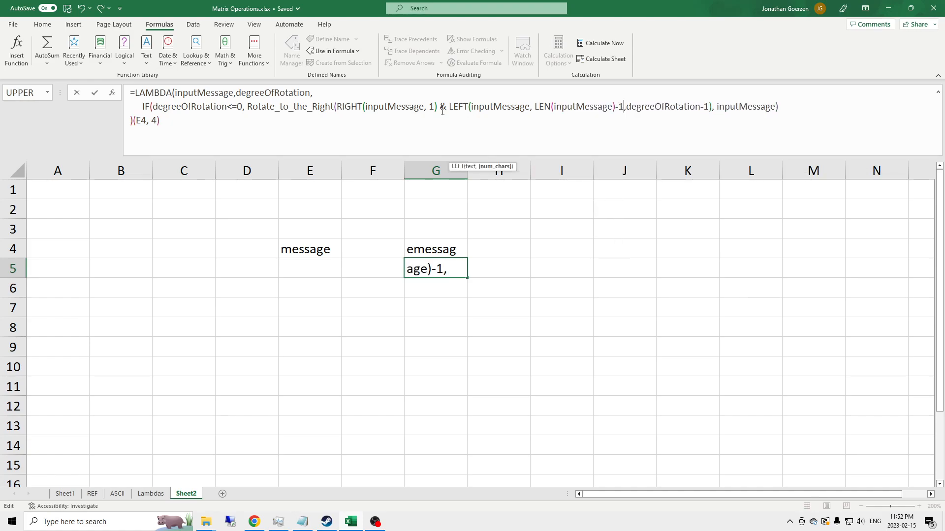
type(")")
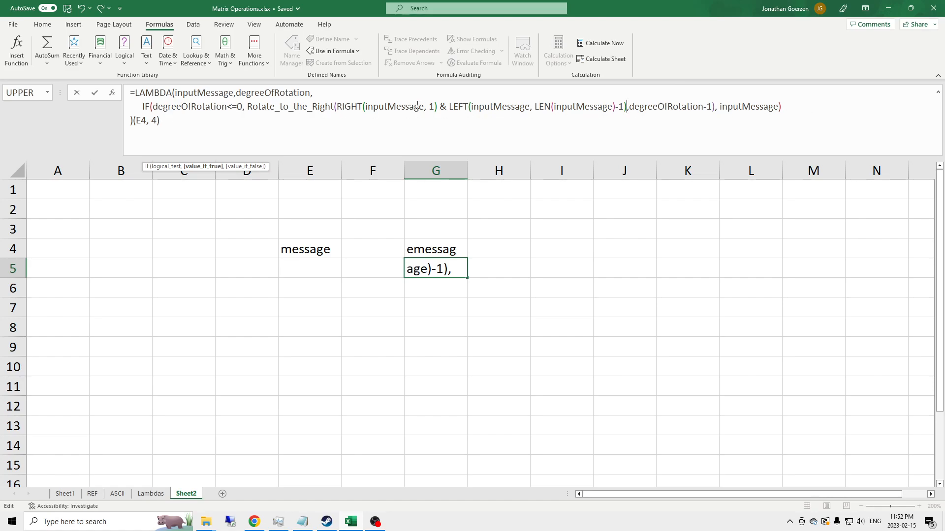
key("Return")
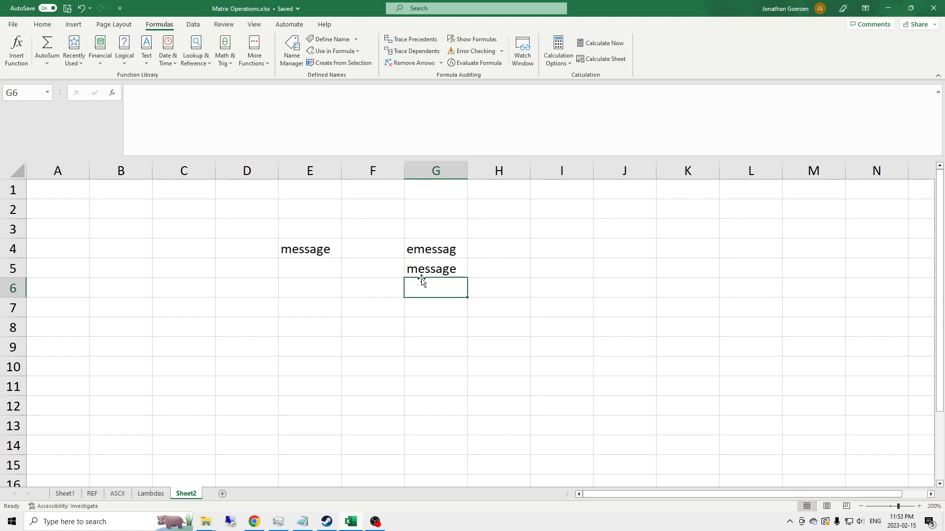
Copy the LAMBDA definition from G5's formula, leaving out the (E4, 4) arguments
left_click(452, 267)
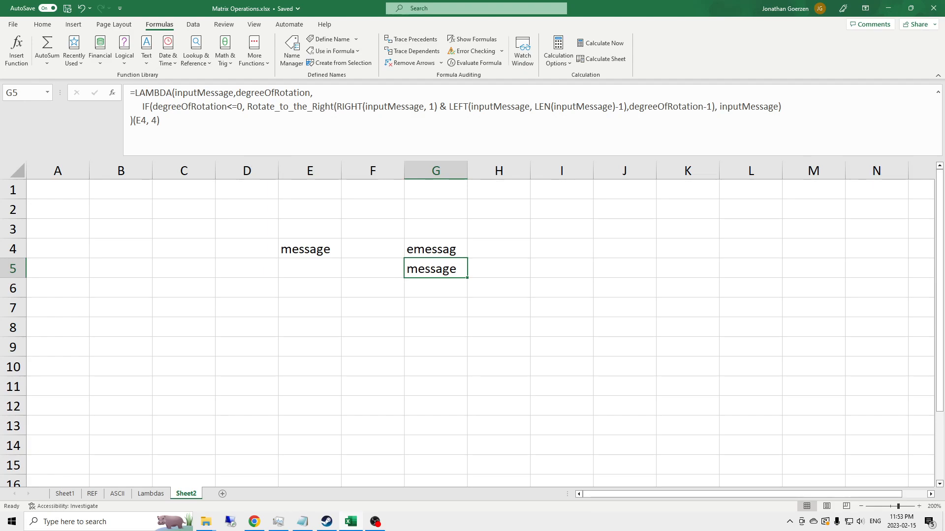
key("F2")
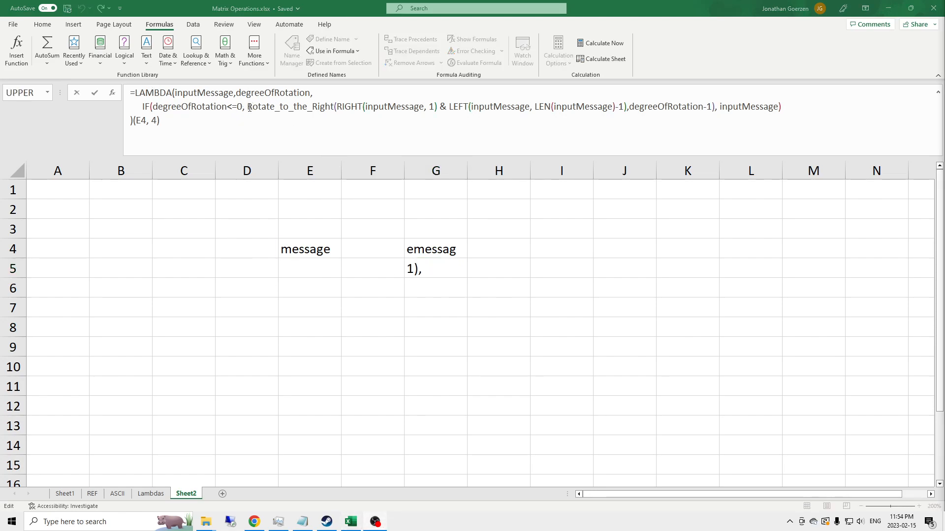
left_click(715, 106)
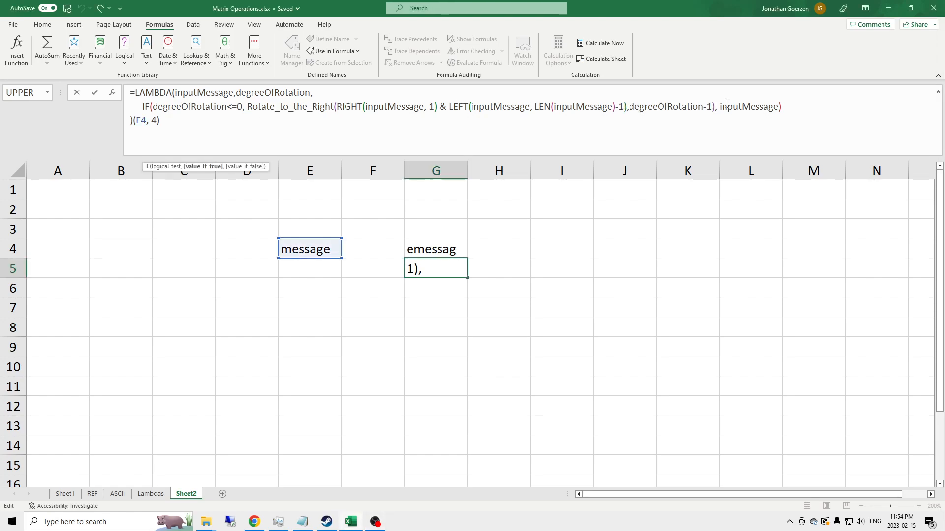
left_click_drag(715, 106, 247, 106)
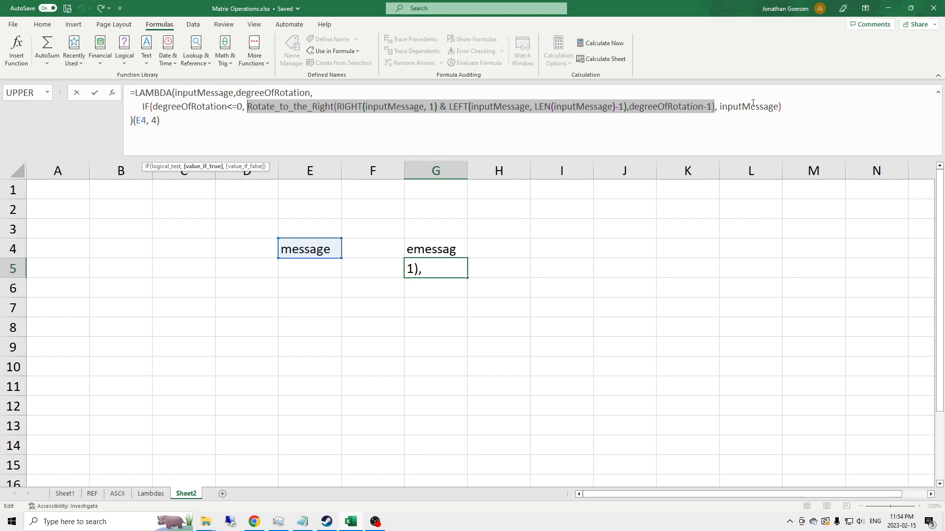
left_click_drag(134, 121, 119, 93)
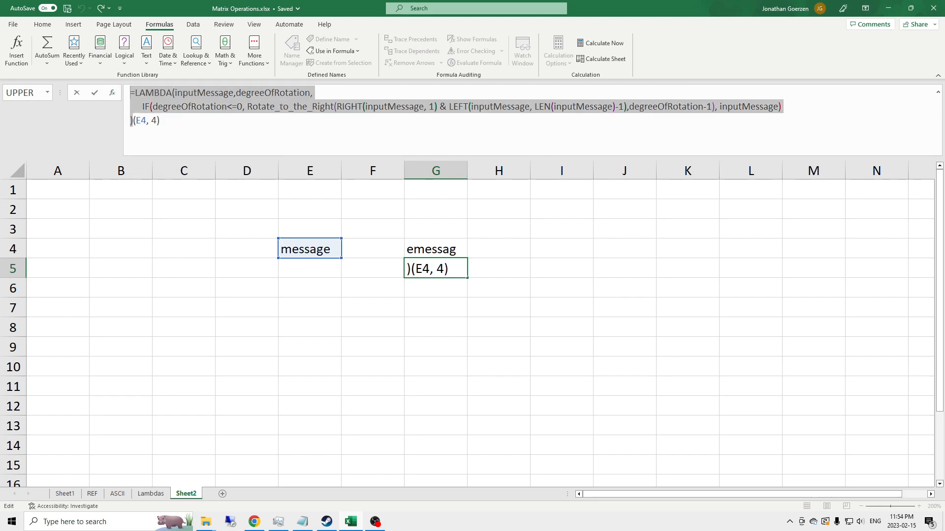
key("Escape")
Define a new workbook name Rotate_to_the_Right that refers to the copied LAMBDA definition
left_click(292, 51)
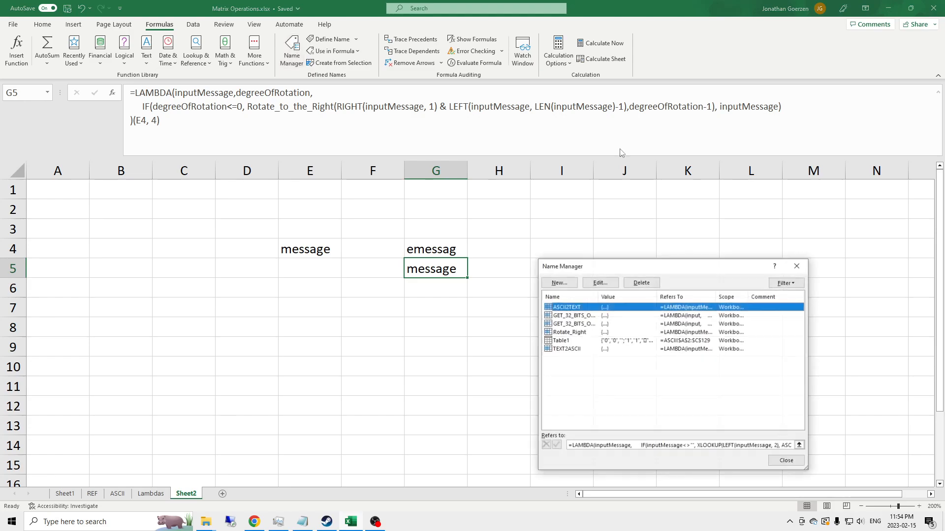
left_click(559, 282)
type("Rot")
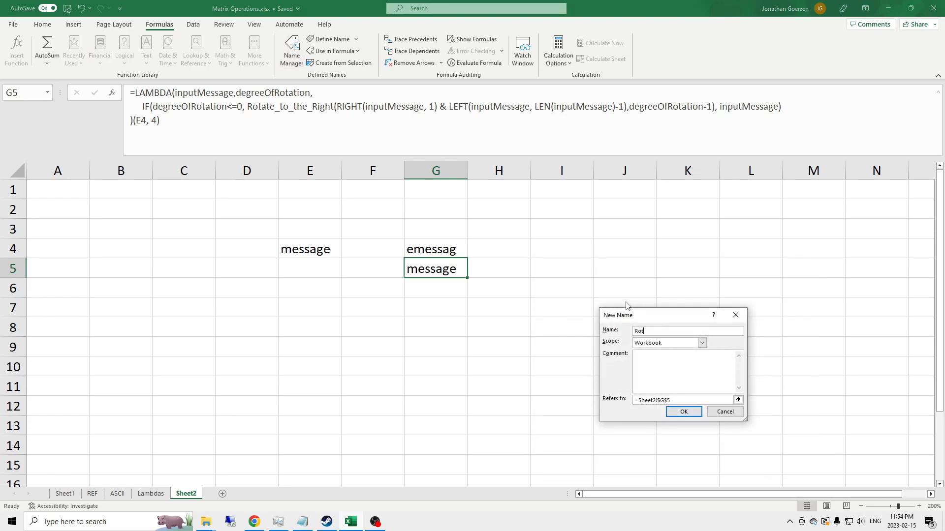
type("ate_to_the_Right")
left_click(675, 400)
key("ctrl+v")
left_click(684, 411)
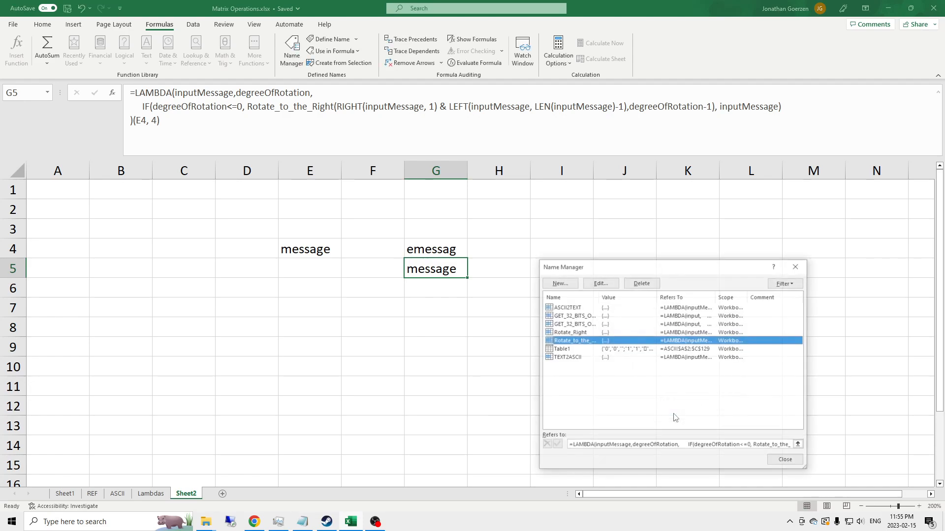
left_click(780, 463)
In I5, enter a formula calling Rotate_to_the_Right on G5
left_click(456, 291)
left_click(432, 265)
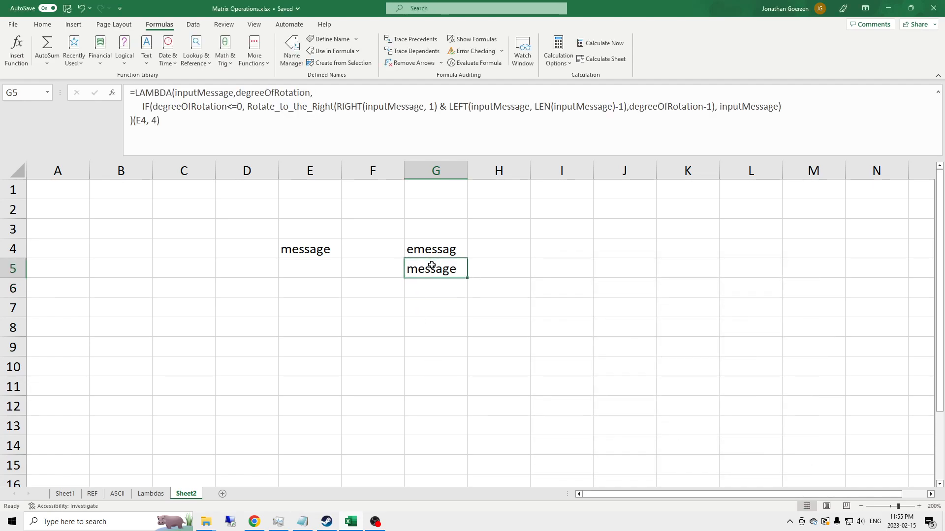
left_click(561, 262)
key("Up")
key("Up")
left_click(544, 260)
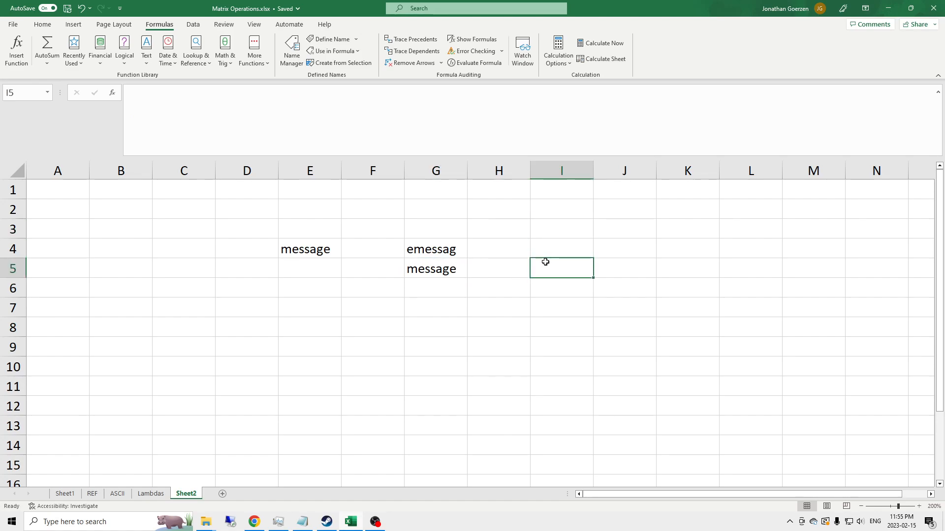
type("=Rota")
key("Down")
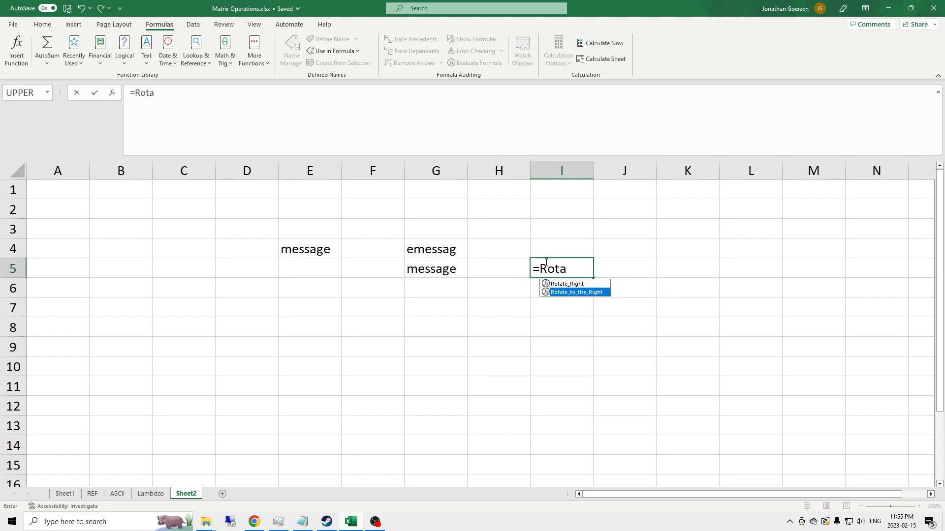
key("Tab")
key("Left")
key("Left")
type(")")
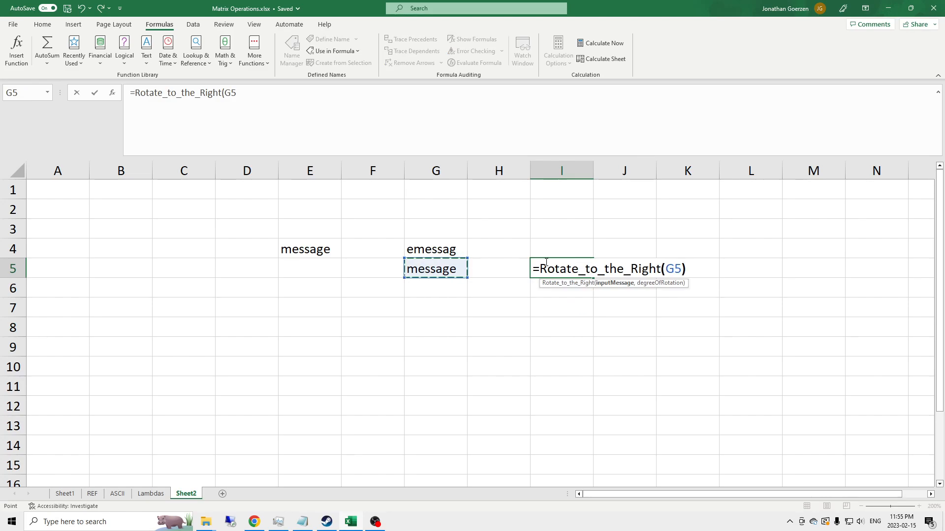
key("Return")
Add 1 as the rotation degree argument to the formula in I5
left_click(546, 262)
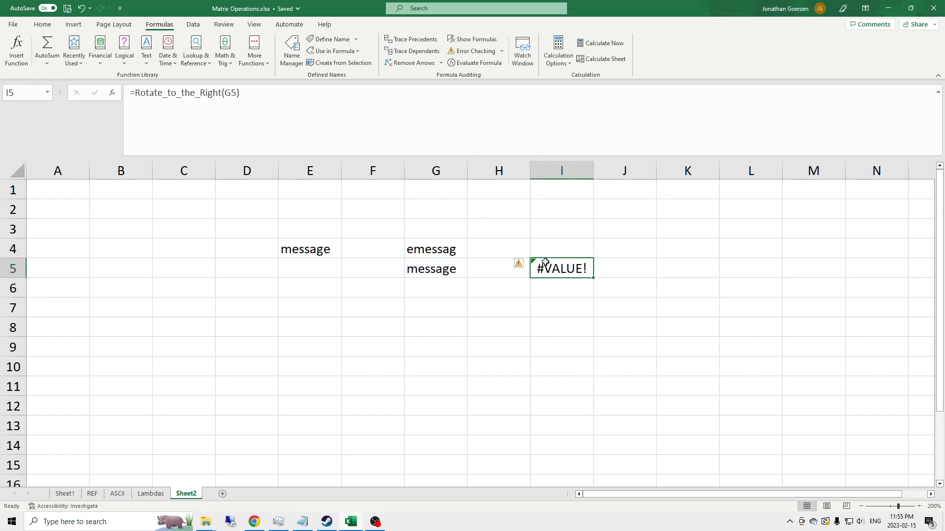
left_click(239, 92)
type(", 1")
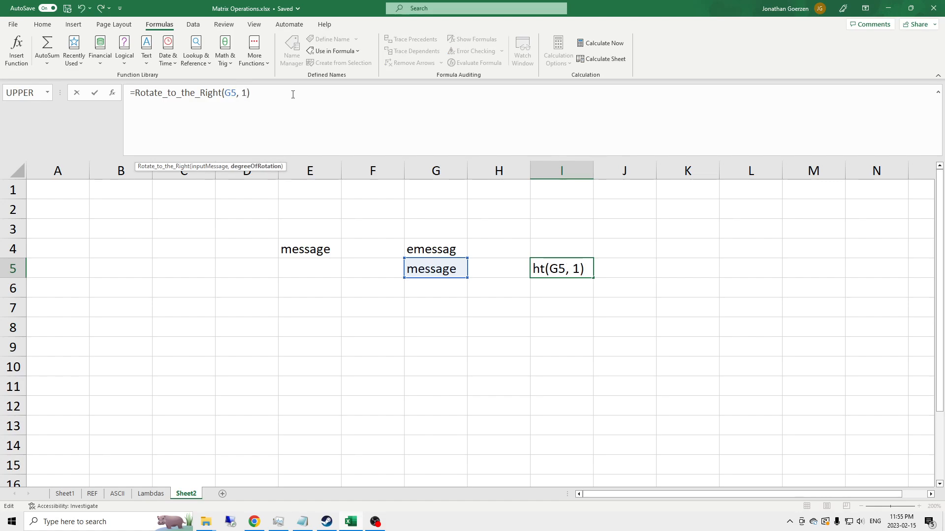
key("Return")
Change the IF condition in G5's LAMBDA to degreeOfRotation>=0
key("Up")
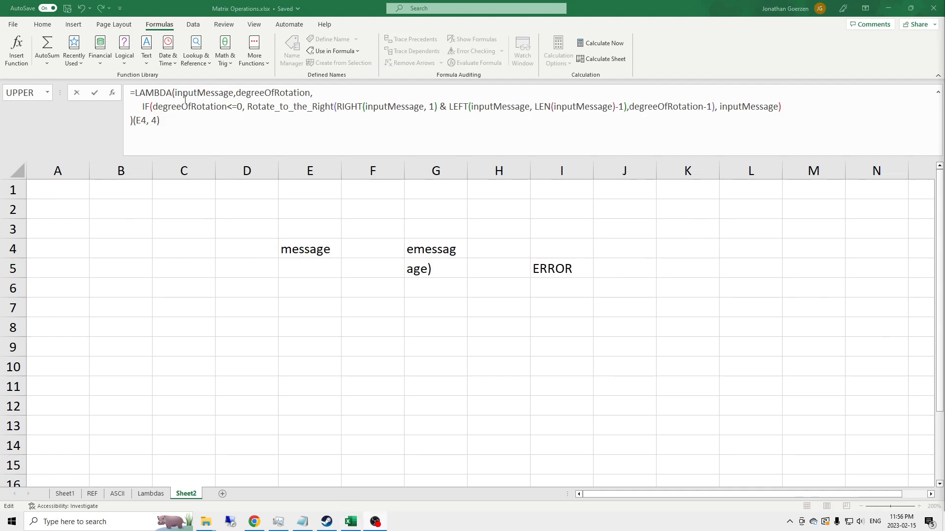
left_click(230, 106)
type("<")
left_click(235, 106)
left_click(232, 106)
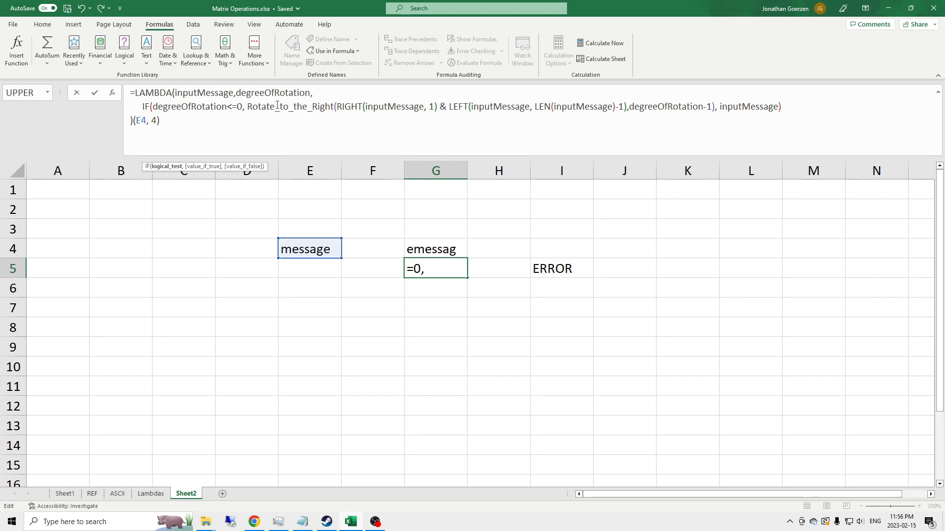
key("Delete")
key("BackSpace")
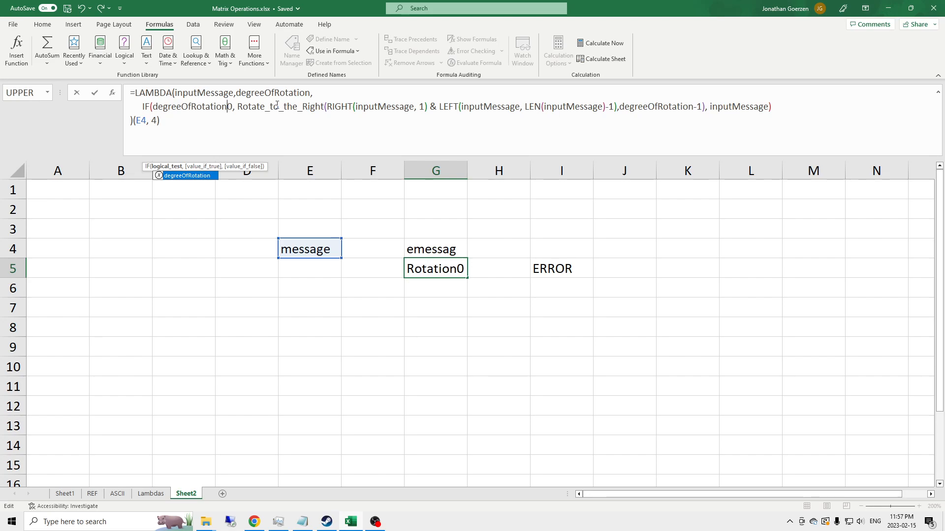
type(">")
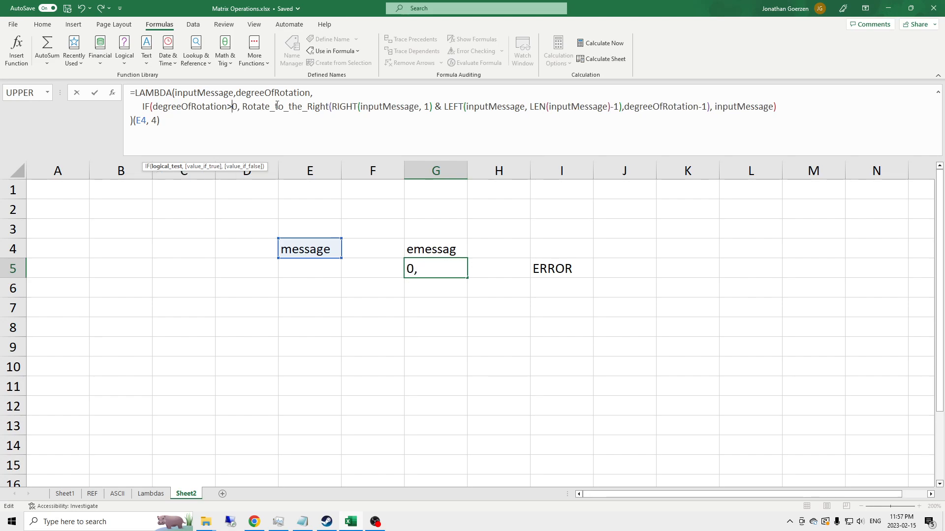
type("=")
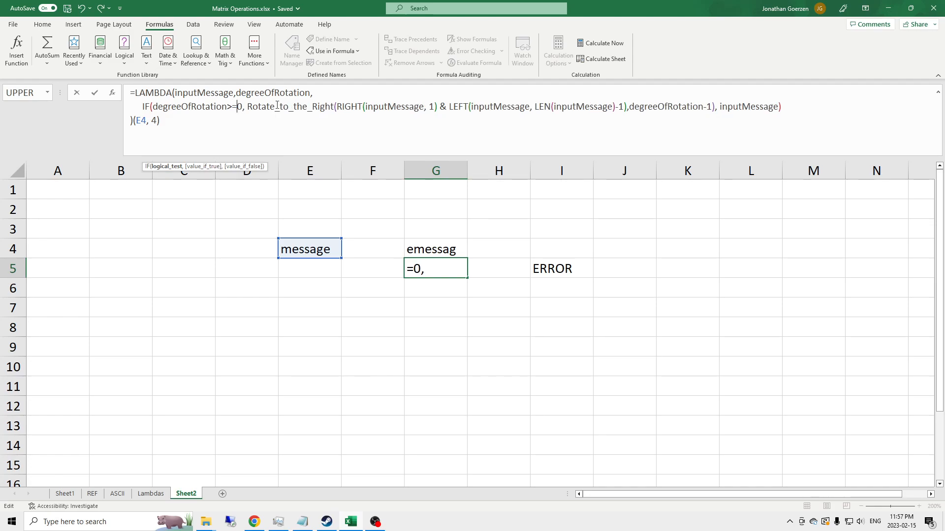
key("Return")
Copy the updated LAMBDA from G5 and replace the Rotate_to_the_Right name's definition with it in the Name Manager
key("Up")
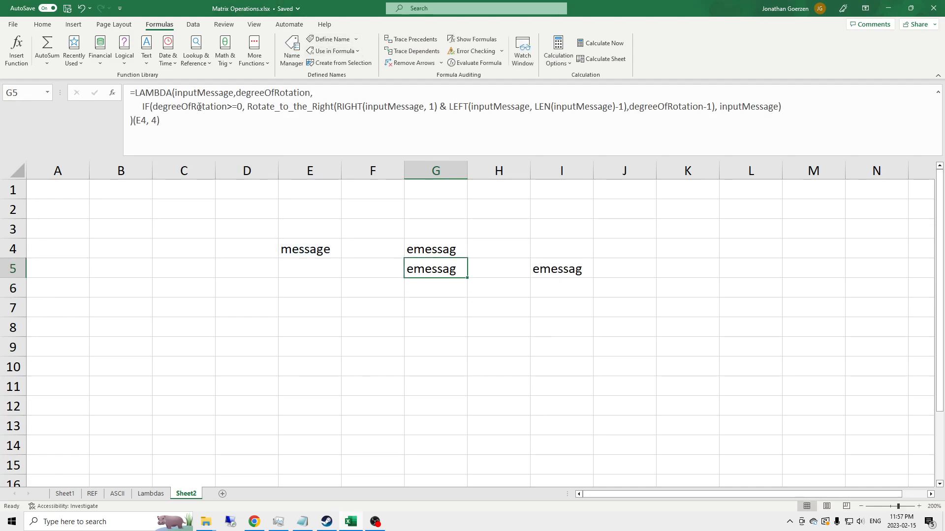
left_click(130, 121)
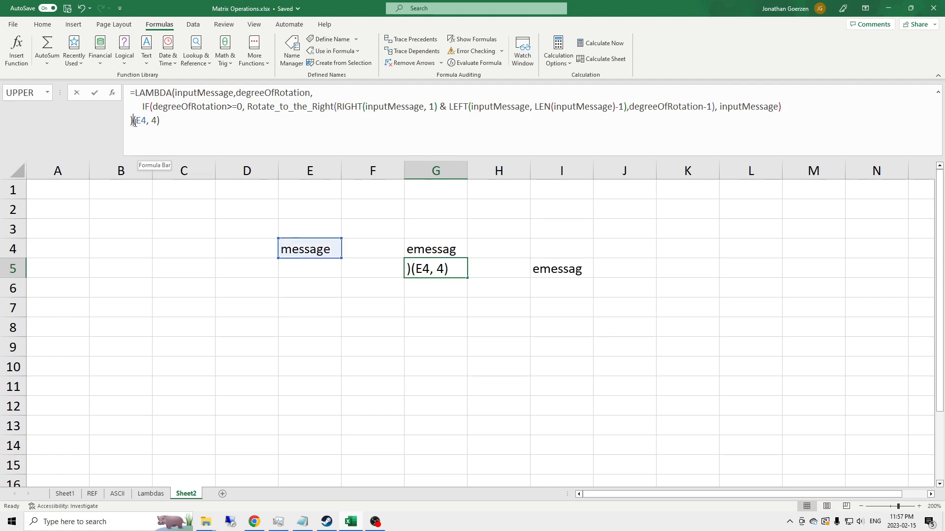
left_click_drag(131, 122, 118, 91)
key("Escape")
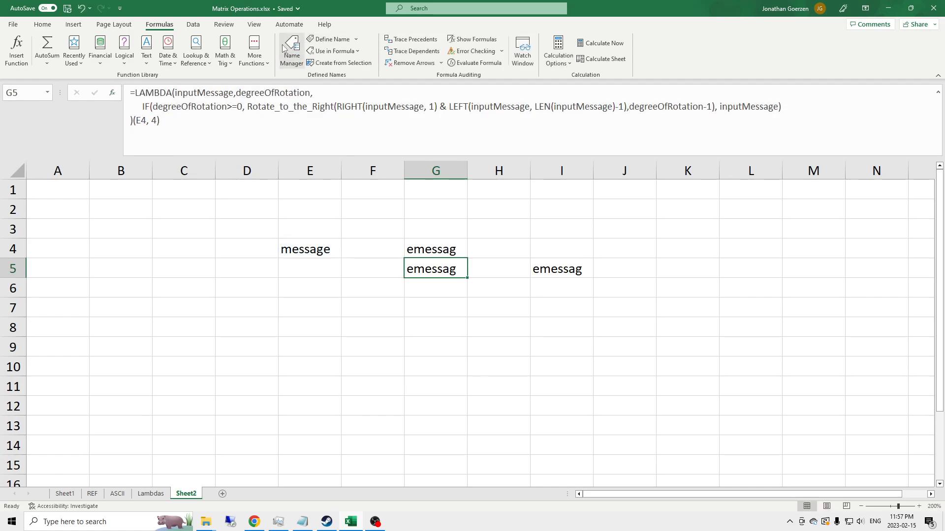
left_click(292, 49)
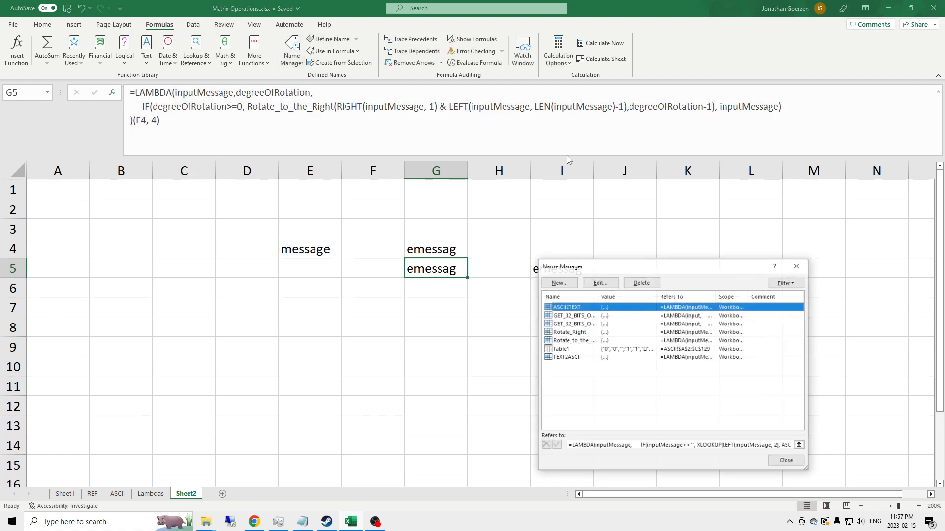
left_click(578, 341)
left_click_drag(568, 447, 878, 443)
key("ctrl+v")
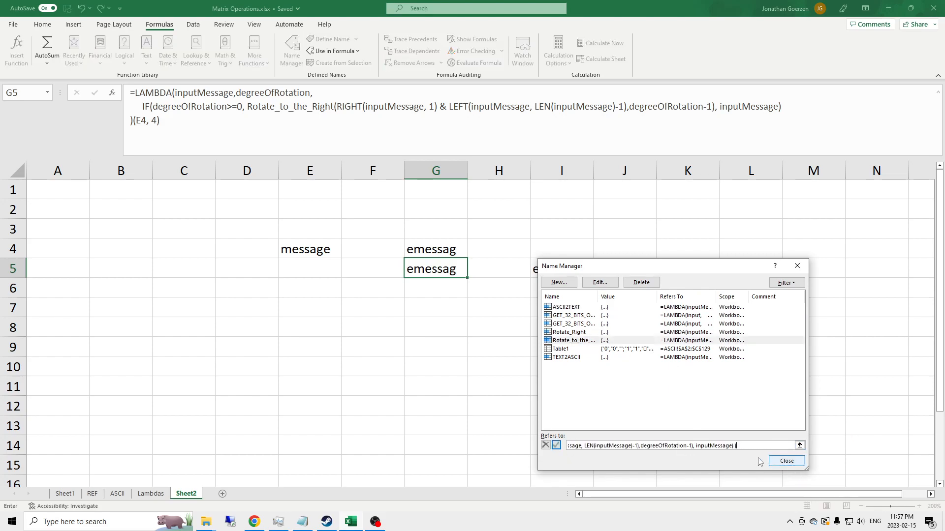
key("Return")
left_click(786, 461)
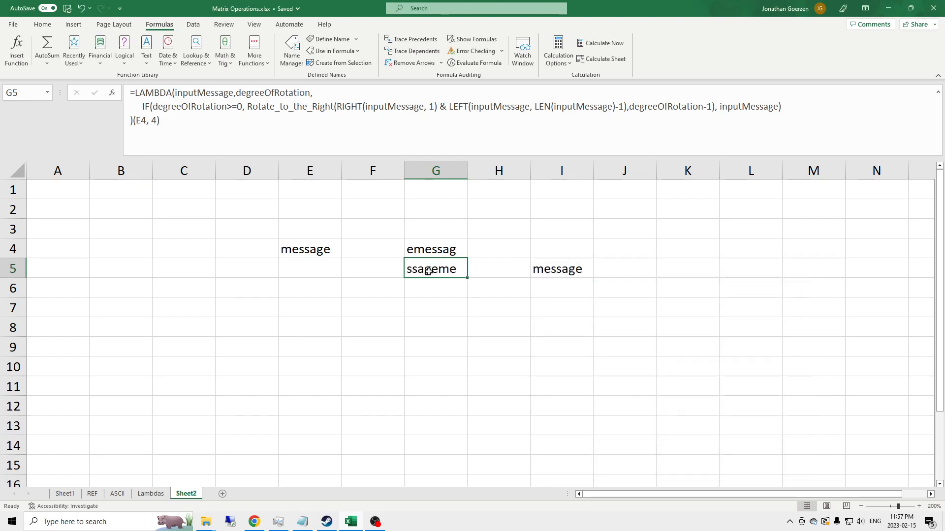
Clear I5 and enter =Rotate_to_the_Right(E4, 1) in E6
left_click(565, 273)
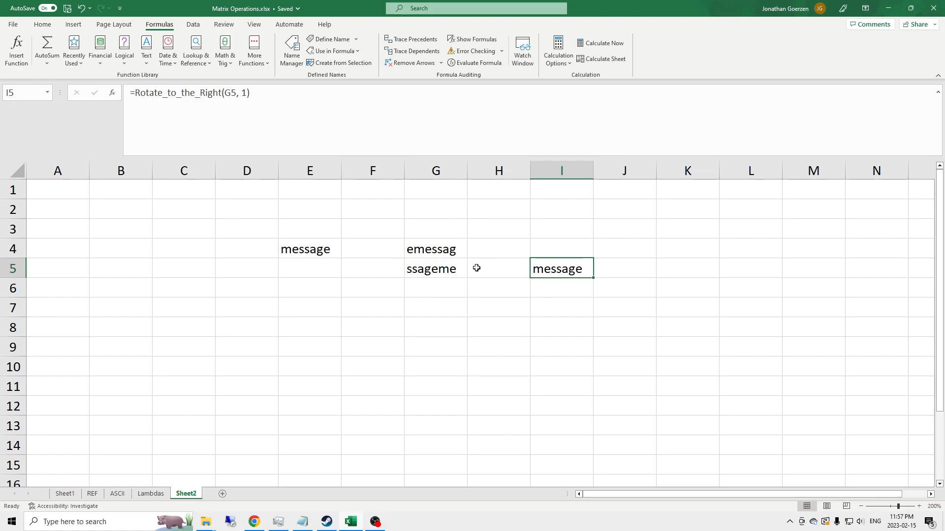
key("Delete")
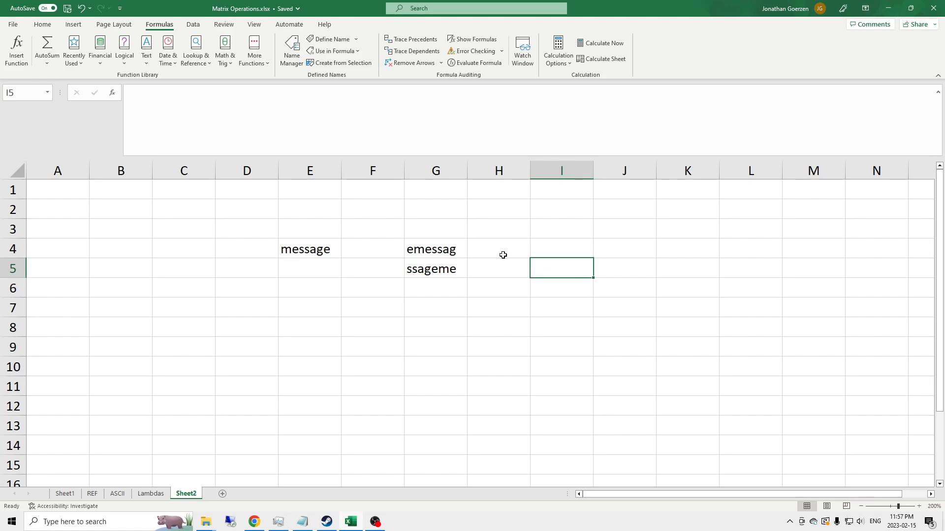
key("Left")
key("Left")
key("Left")
key("Left")
key("Down")
type("=")
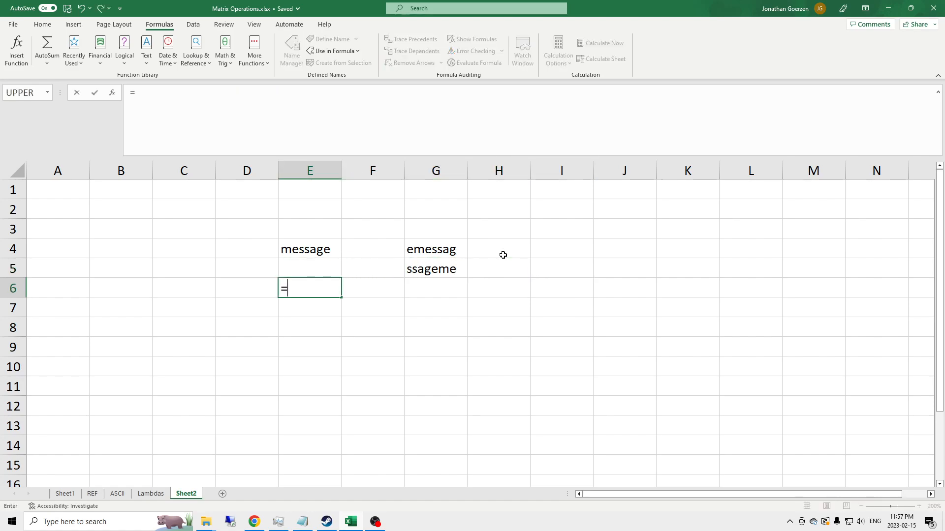
type("Rotat")
key("Down")
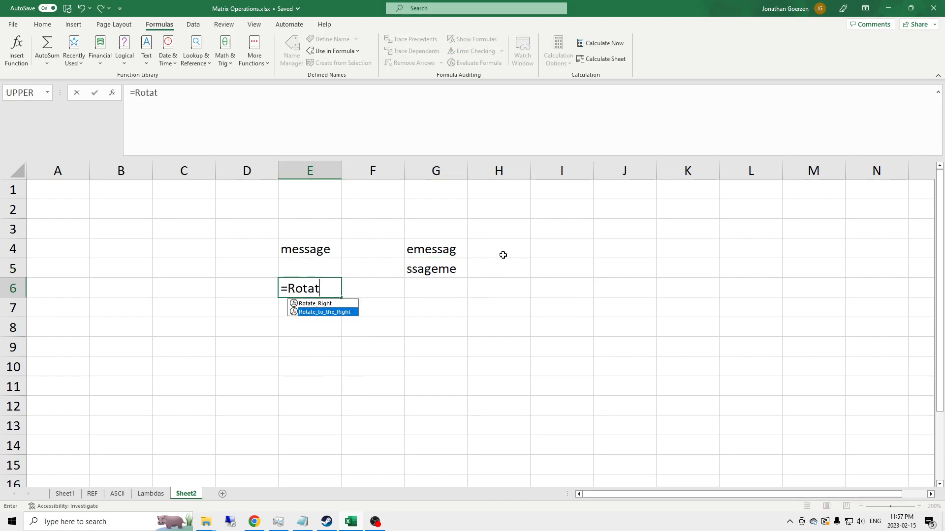
key("Tab")
key("Up")
Change the IF condition in G5's LAMBDA to degreeOfRotation>=1
key("Up")
type(", 1)")
key("Return")
key("Up")
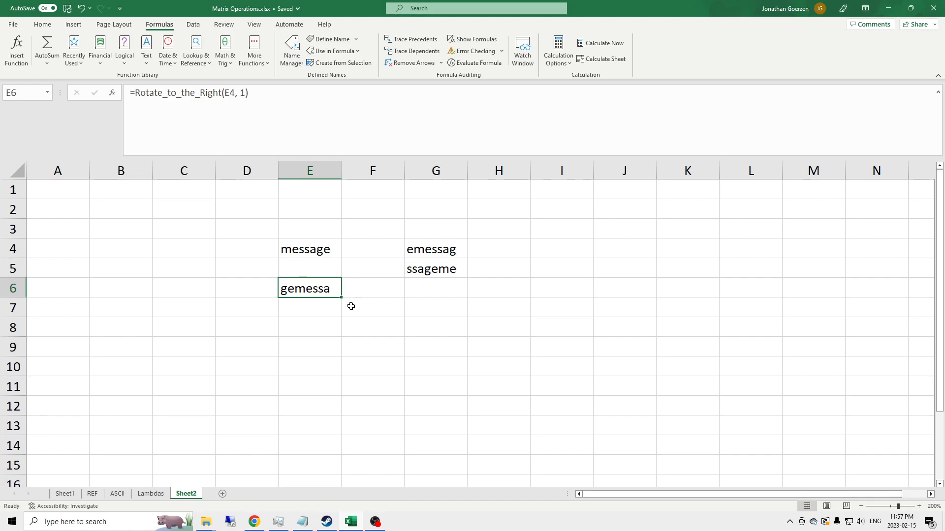
left_click(425, 265)
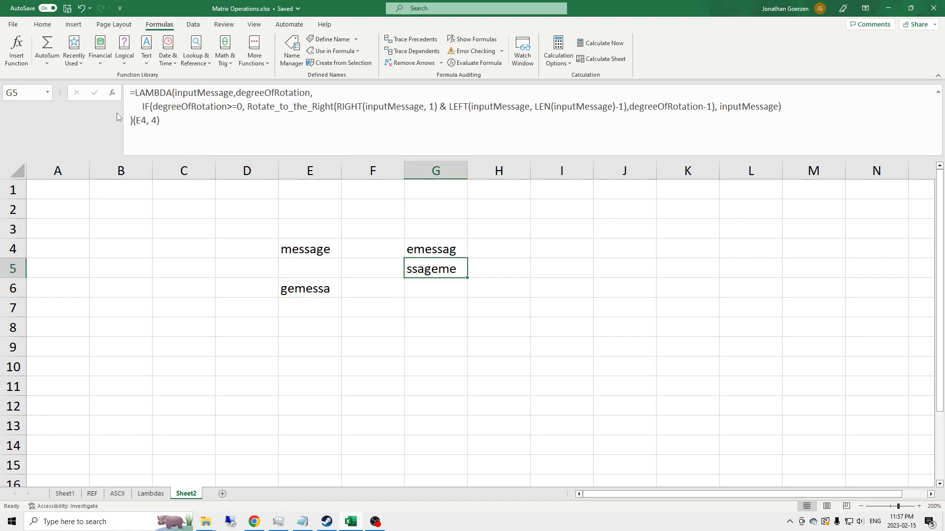
left_click(241, 106)
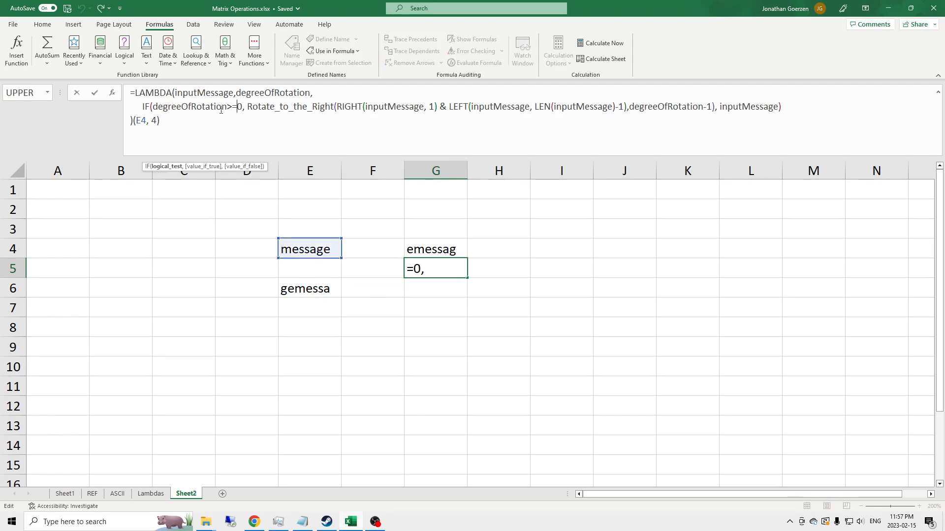
key("Delete")
type("1")
key("Return")
Copy G5's revised LAMBDA again and paste it as the new definition of the Rotate_to_the_Right name
key("Up")
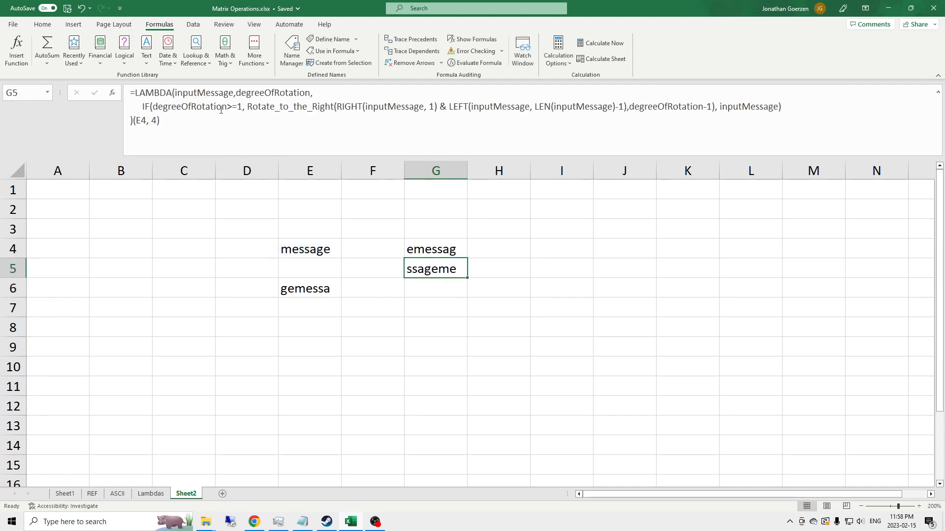
left_click(134, 122)
left_click_drag(133, 124, 125, 88)
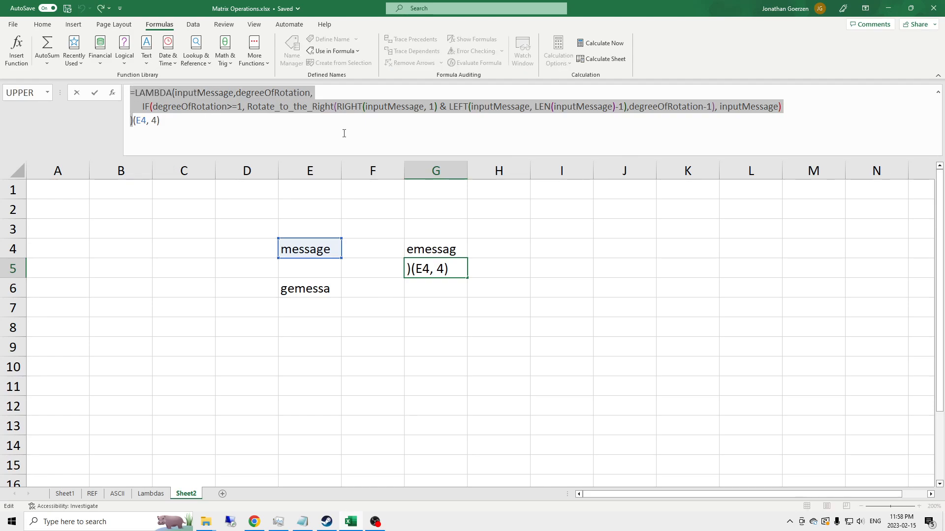
key("Escape")
left_click(292, 49)
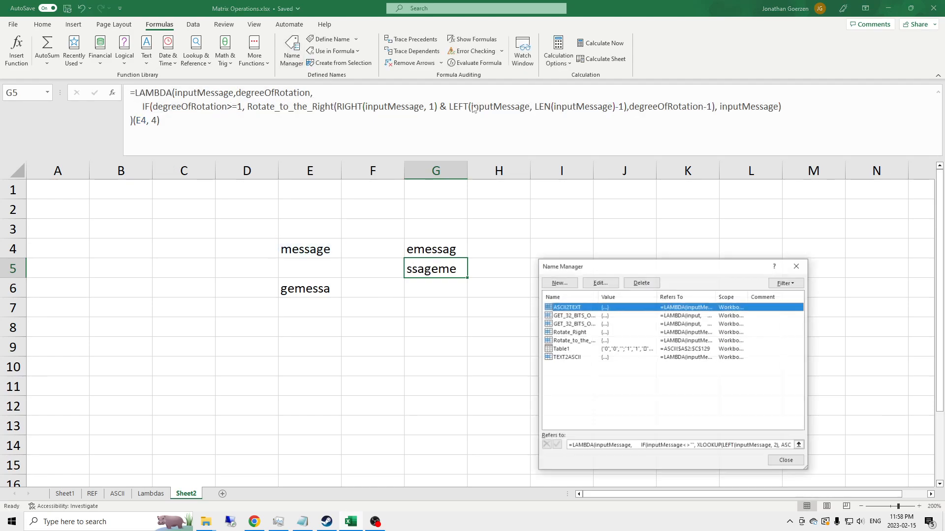
left_click(589, 341)
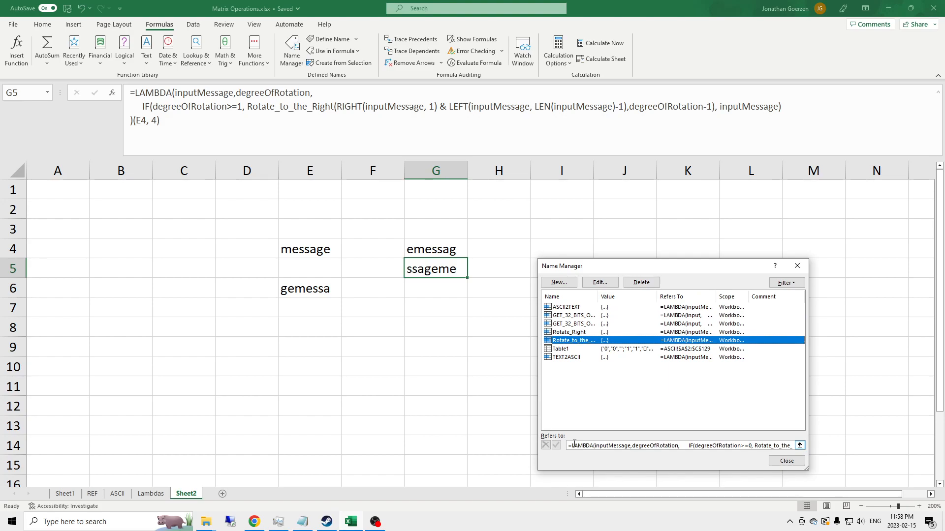
left_click_drag(569, 446, 856, 451)
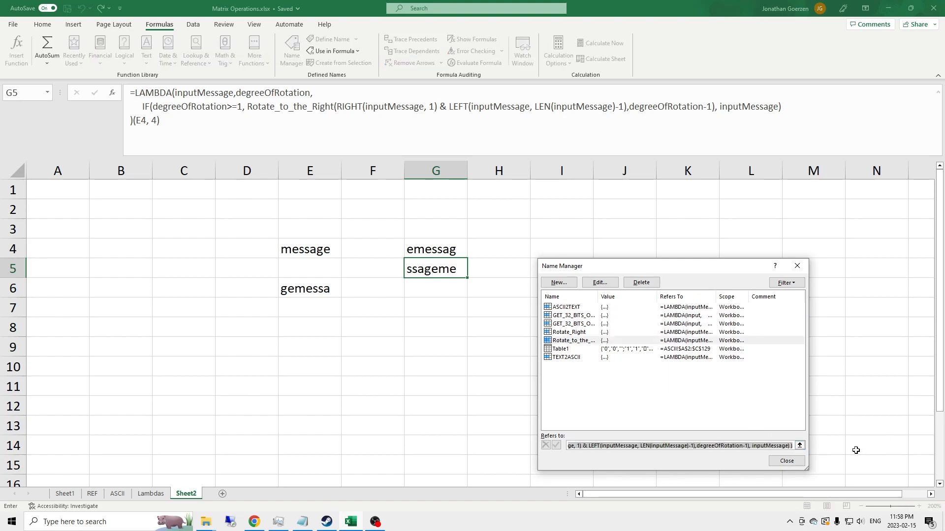
key("BackSpace")
key("ctrl+v")
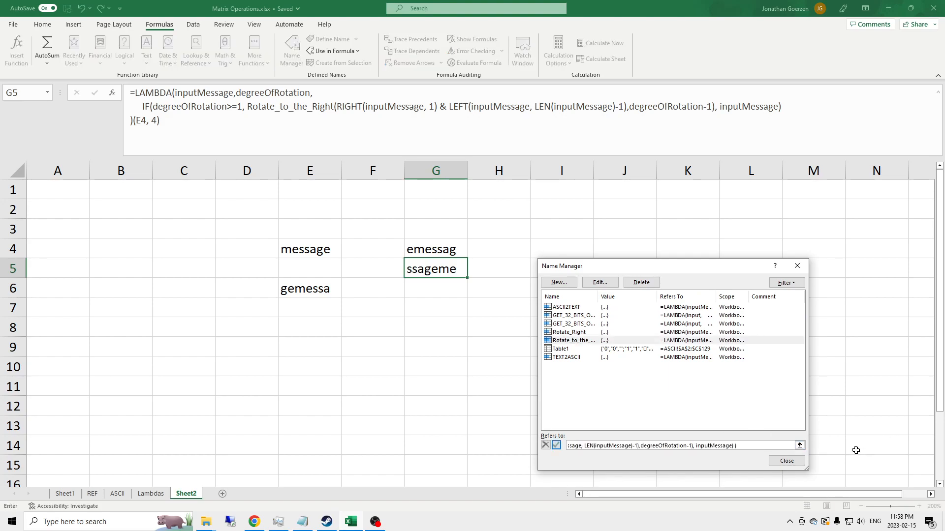
key("Return")
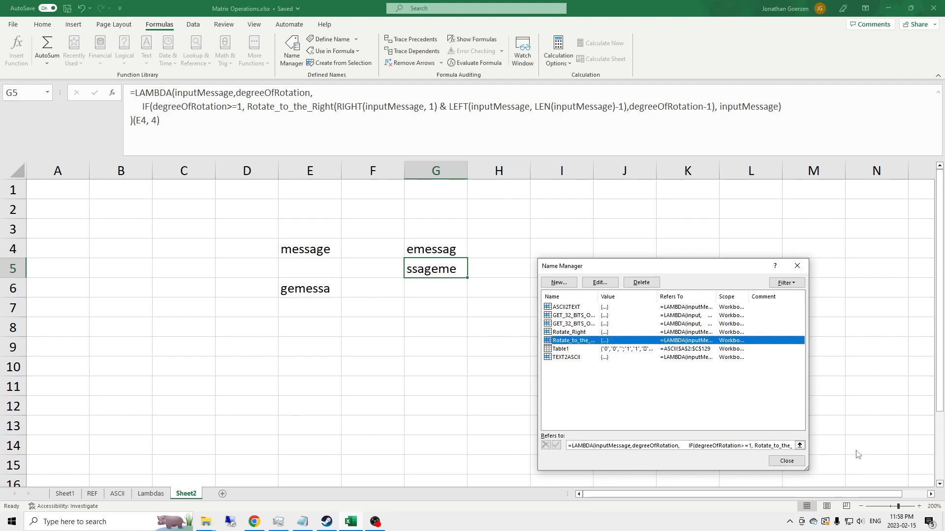
left_click(786, 461)
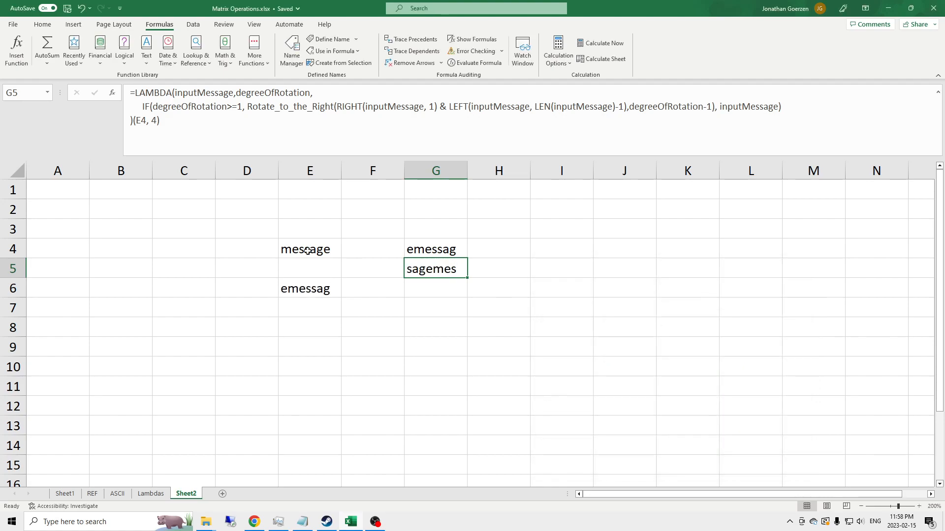
Set the rotation degree argument in E6's formula to 2, then to 3
left_click(309, 292)
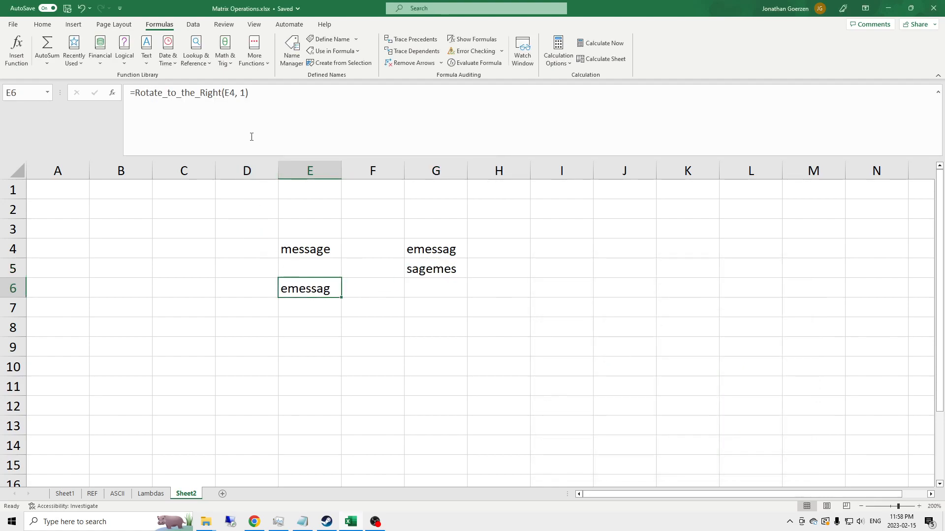
left_click(247, 98)
key("BackSpace")
type("2")
key("Return")
key("Up")
left_click(247, 98)
key("BackSpace")
type("3")
key("Return")
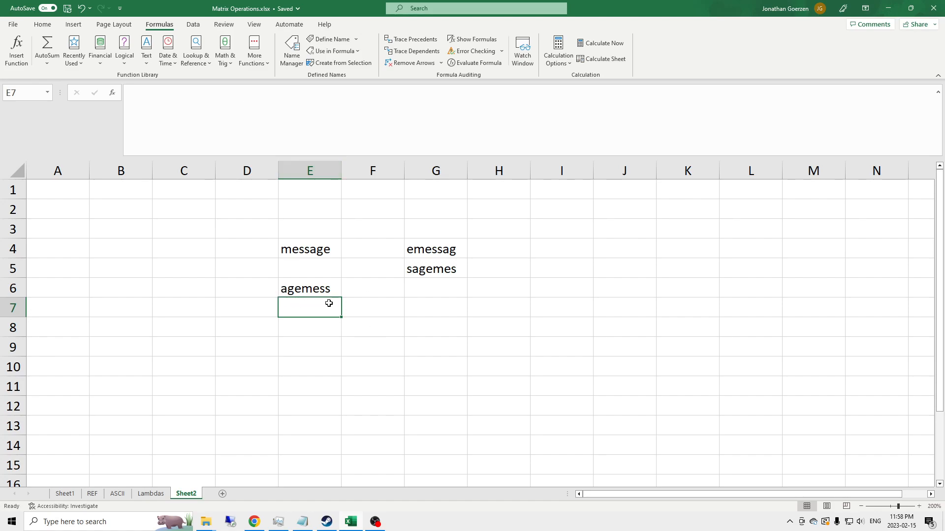
key("Up")
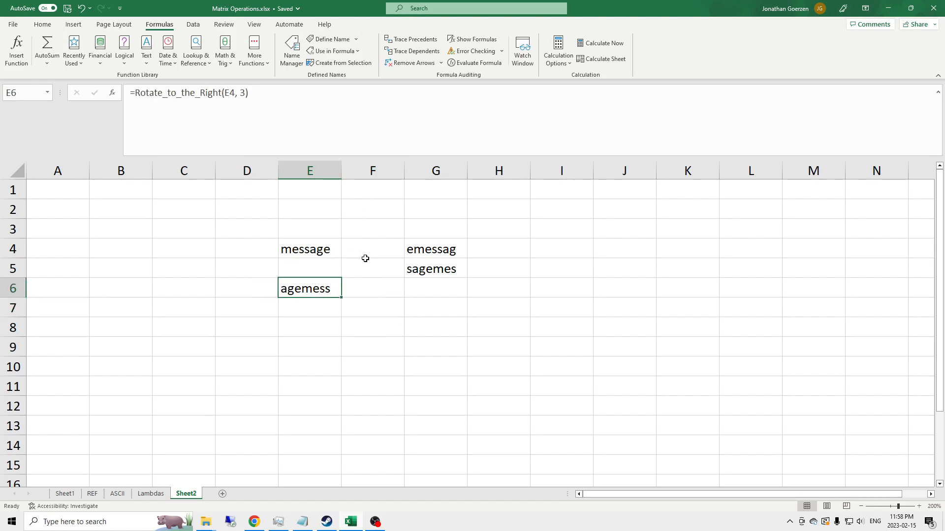
Copy G5's LAMBDA formula and paste it into G7
left_click(433, 286)
left_click(447, 270)
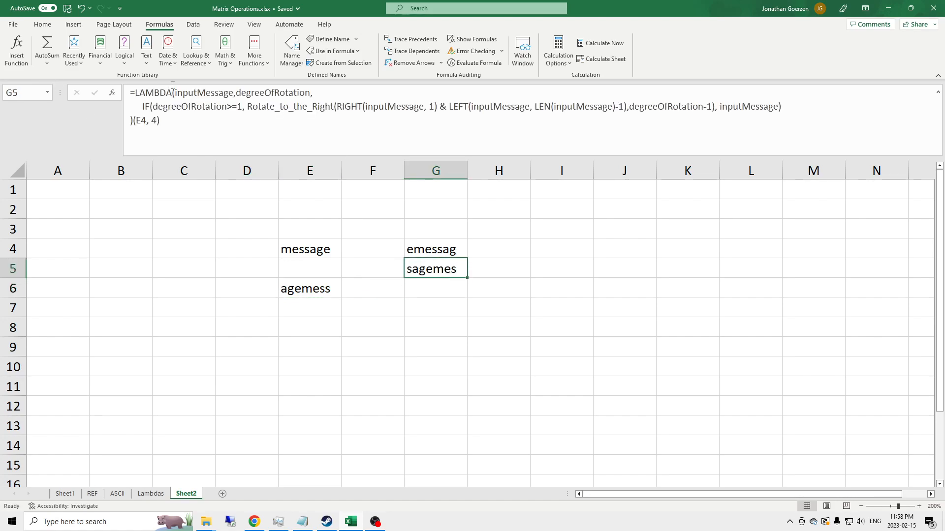
left_click_drag(165, 120, 92, 85)
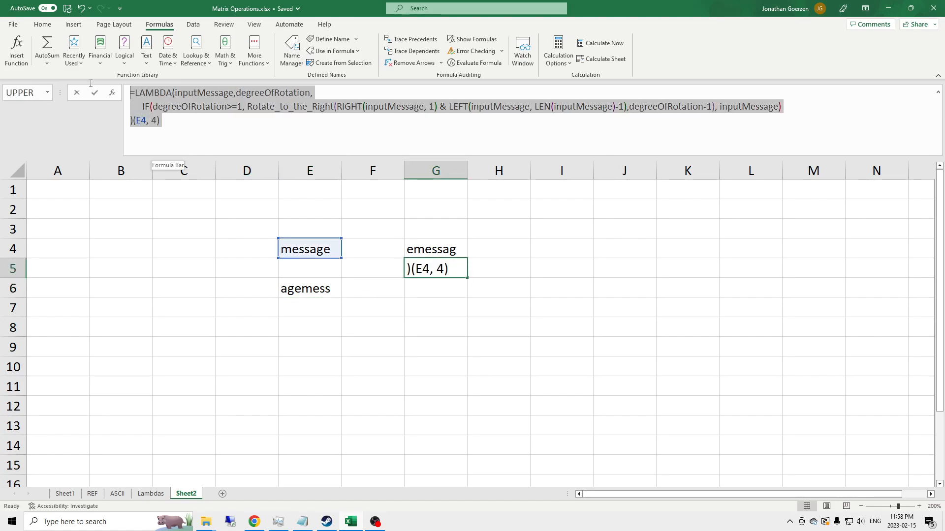
key("Escape")
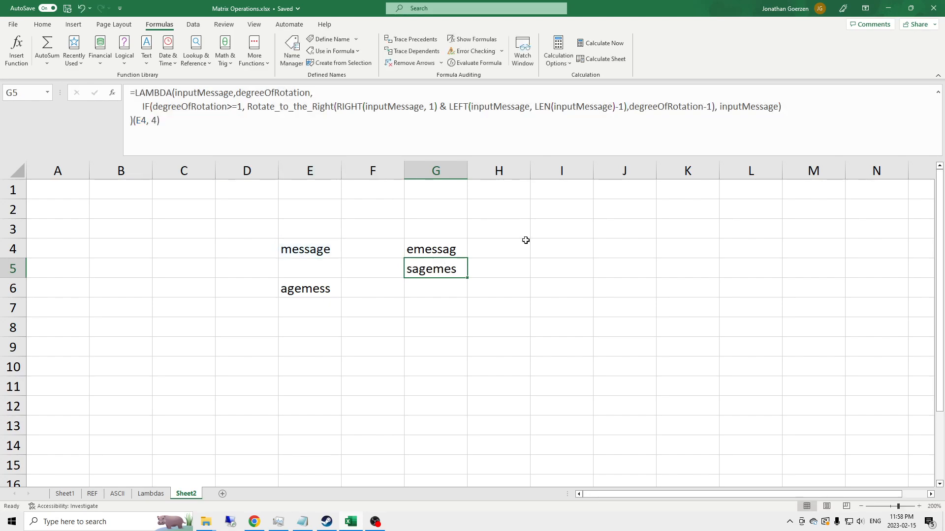
left_click(432, 308)
left_click(237, 109)
key("ctrl+v")
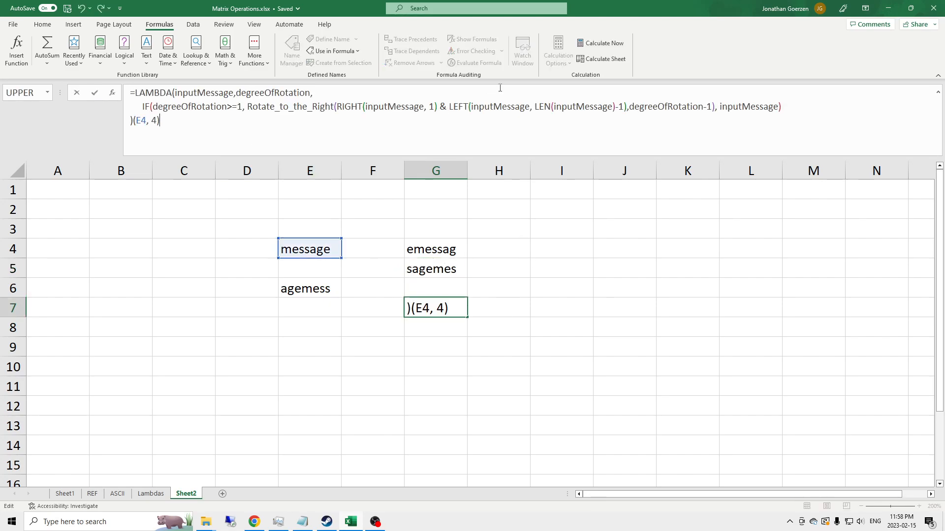
Rename the recursive call in G7's formula to Rotate_to_the_Left
left_click(312, 106)
key("Delete")
key("Delete")
key("Delete")
key("Delete")
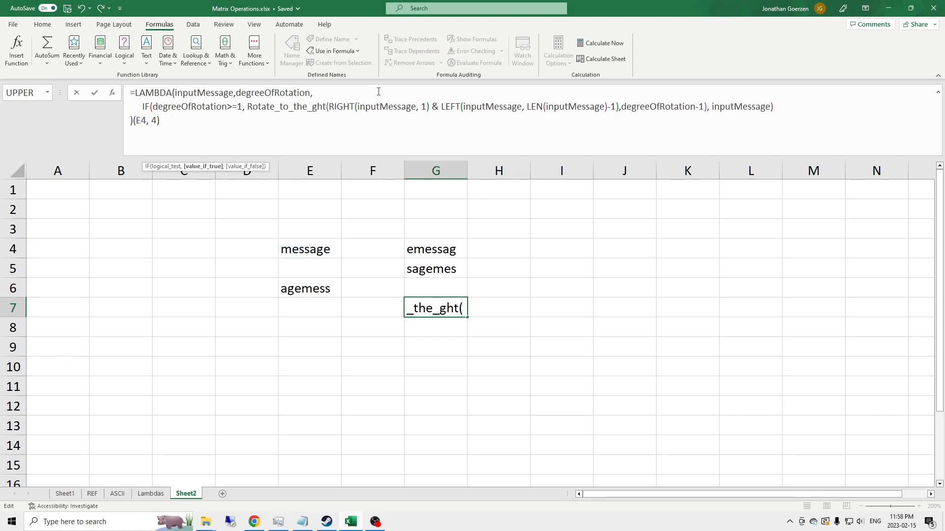
key("Delete")
type("Left")
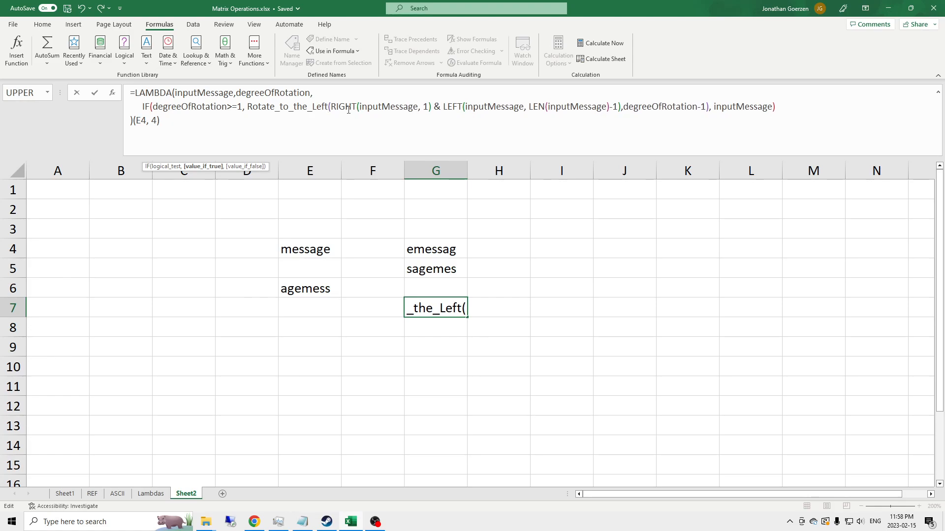
In G7's formula, replace the first RIGHT with LEFT and the following LEFT with RIGHT
double_click(332, 107)
type("LEFT")
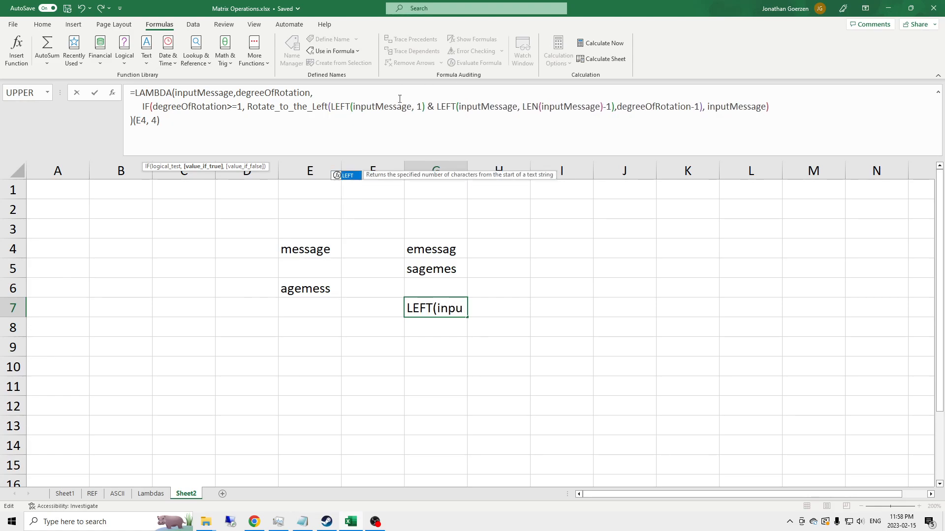
key("Right")
key("Right")
key("Right")
key("Right")
key("Right")
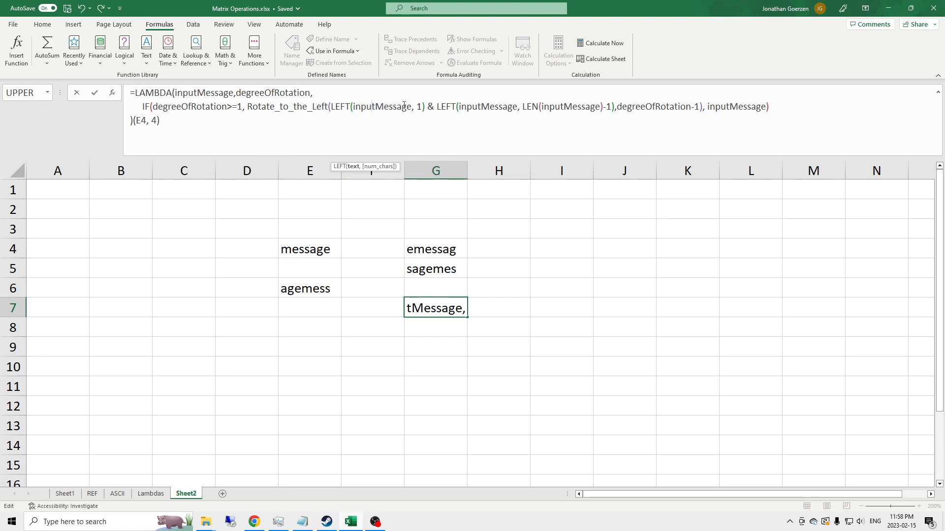
key("Right")
key("Right")
key("Right")
key("Right")
key("Right")
key("Right")
key("Right")
key("Right")
key("Right")
key("Right")
key("Right")
key("Right")
key("Right")
key("Right")
key("Right")
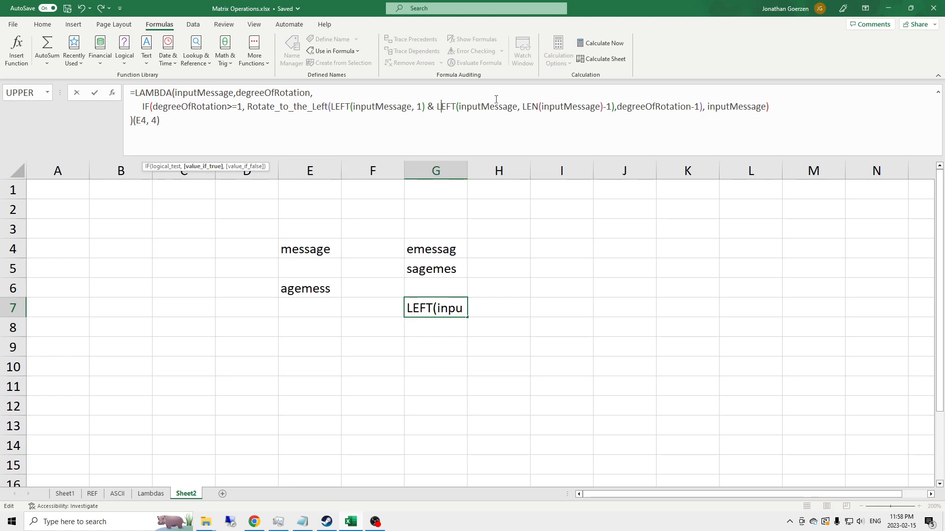
key("shift+Right")
key("shift+Right")
key("shift+Right")
key("shift+Right")
type("RIGHT")
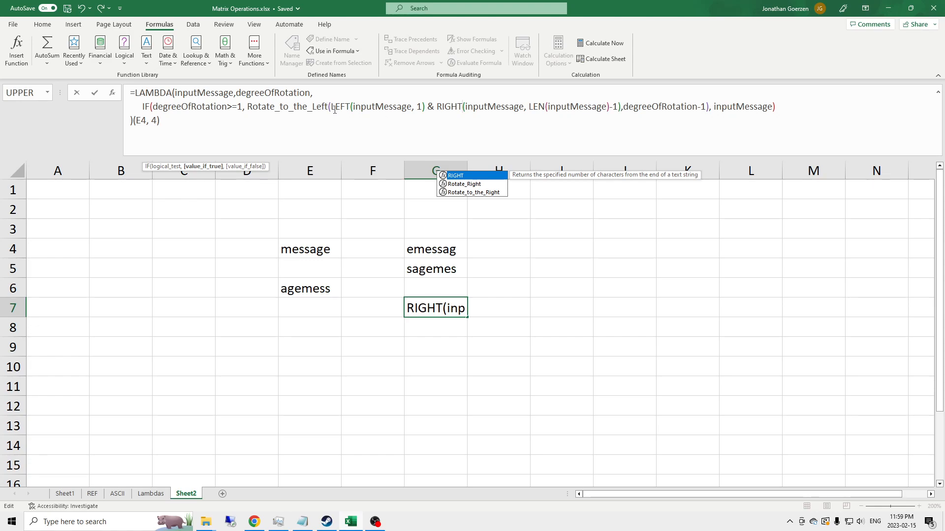
In G7's formula, move the LEFT(inputMessage, 1) term after the RIGHT term, joining them with &, and commit
left_click_drag(331, 107, 428, 106)
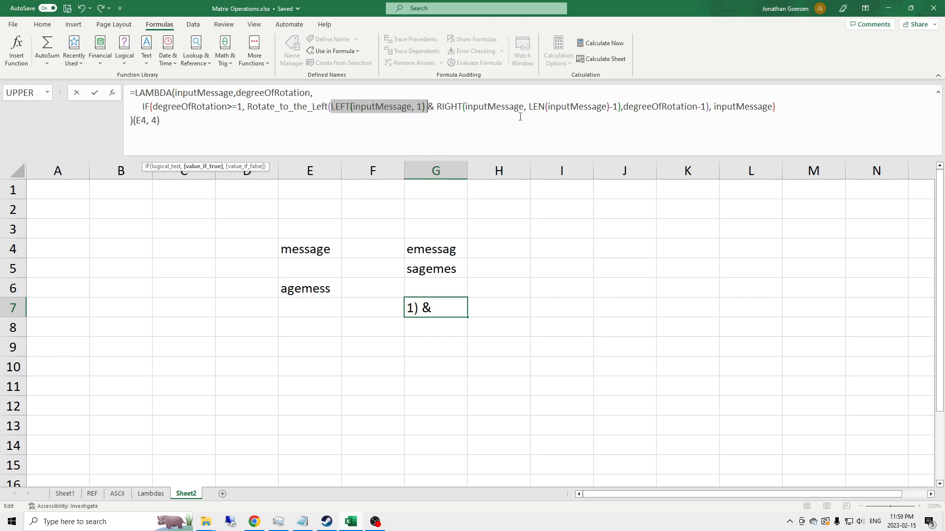
key("ctrl+x")
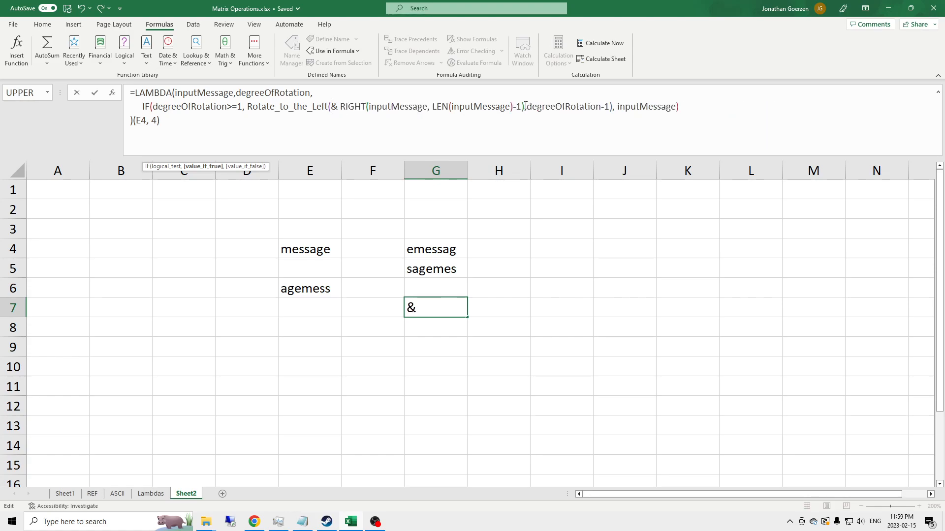
left_click(525, 106)
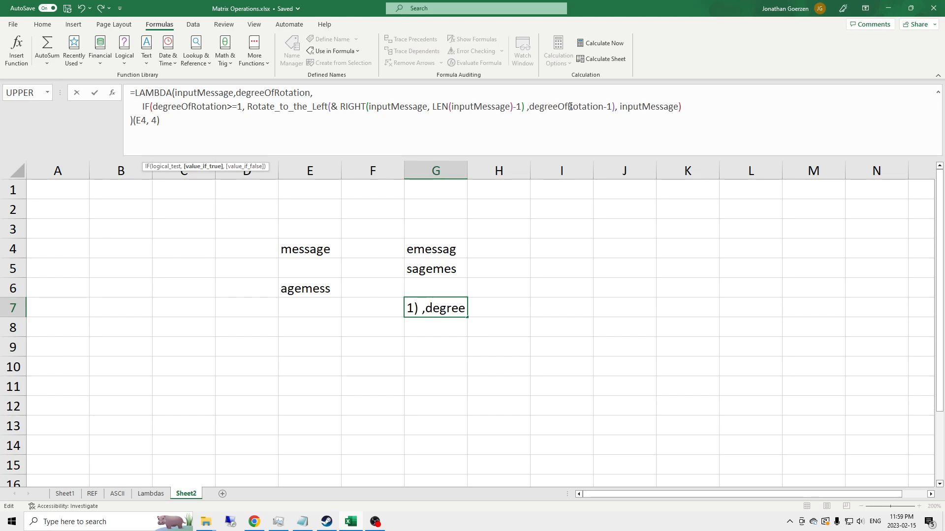
type("&")
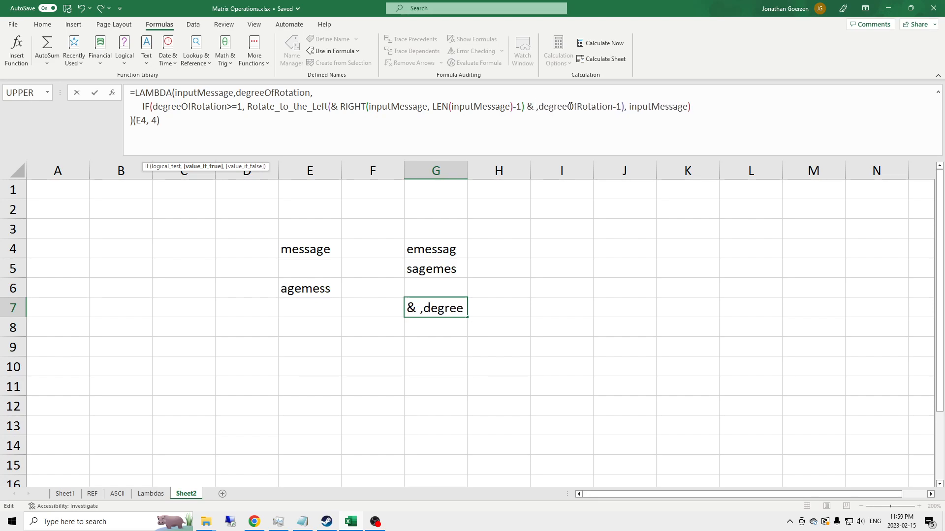
key("ctrl+v")
key("BackSpace")
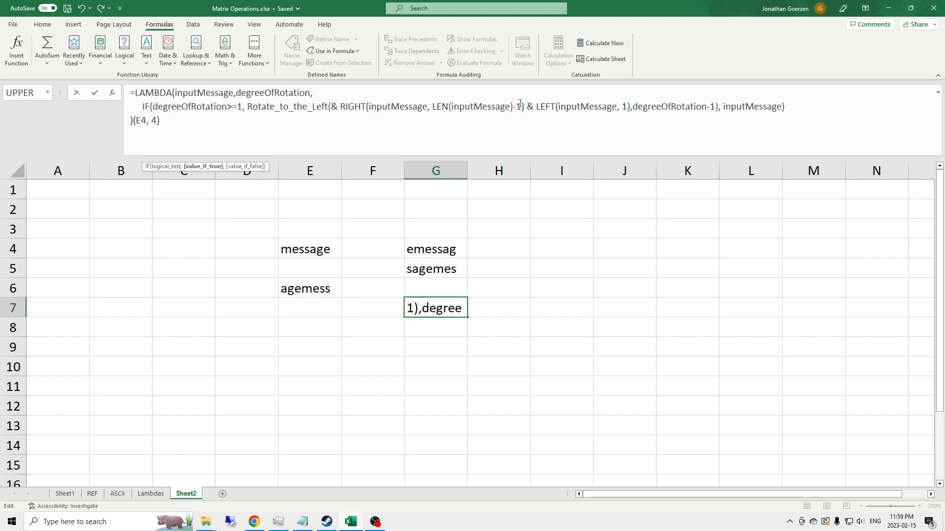
left_click(340, 106)
key("BackSpace")
key("BackSpace")
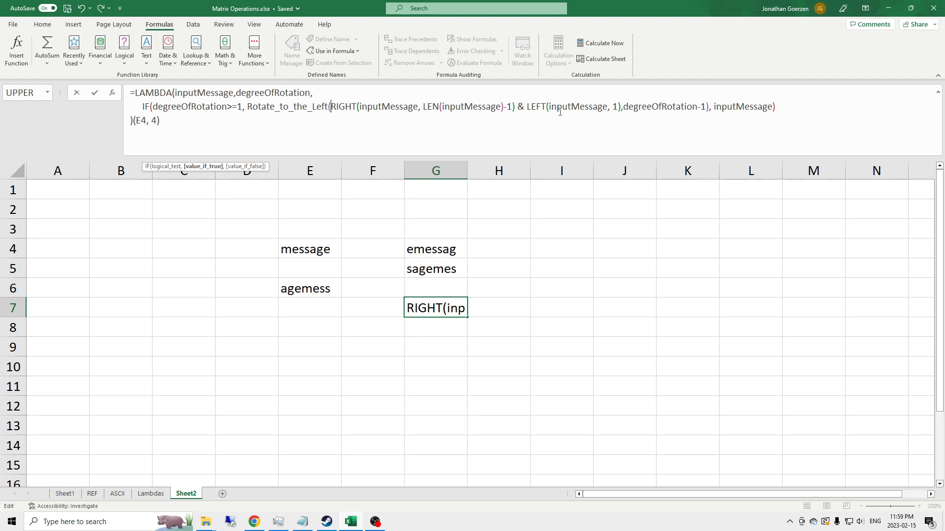
key("Return")
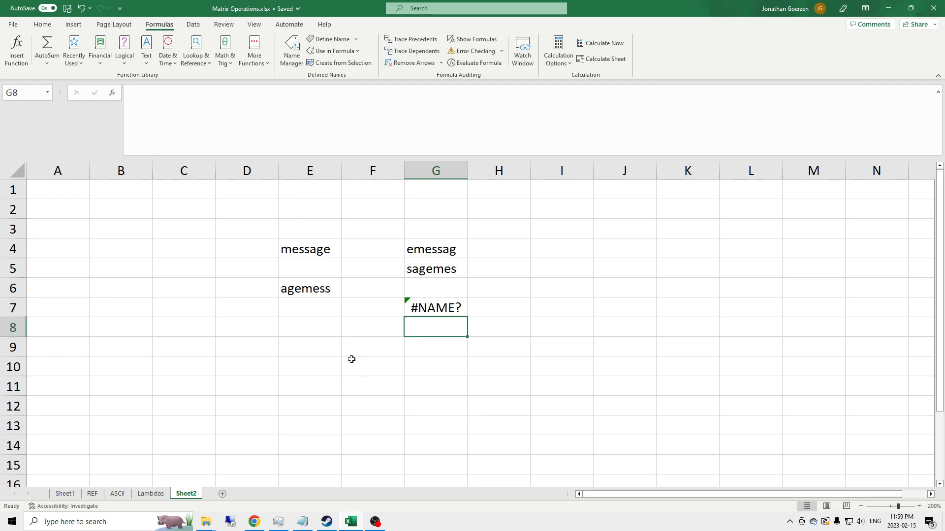
Copy the full LAMBDA formula text from G7's formula
left_click(409, 301)
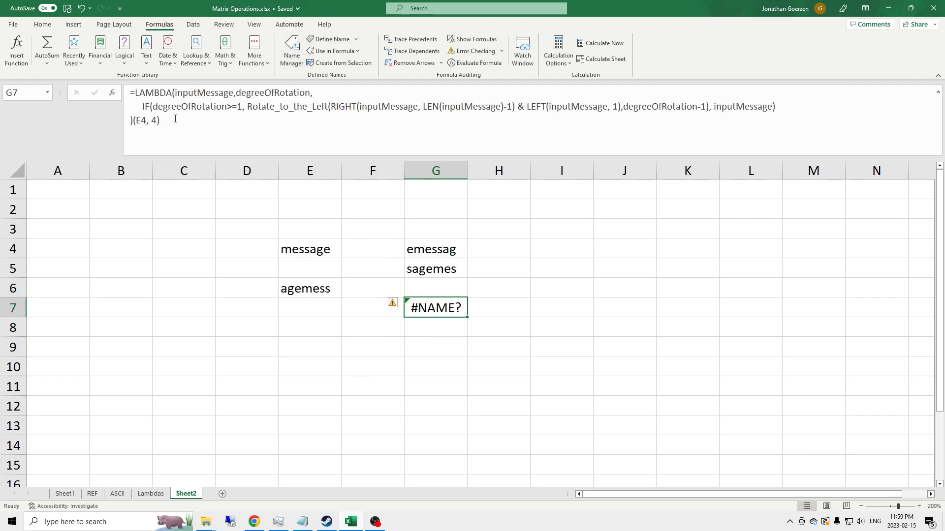
left_click(134, 122)
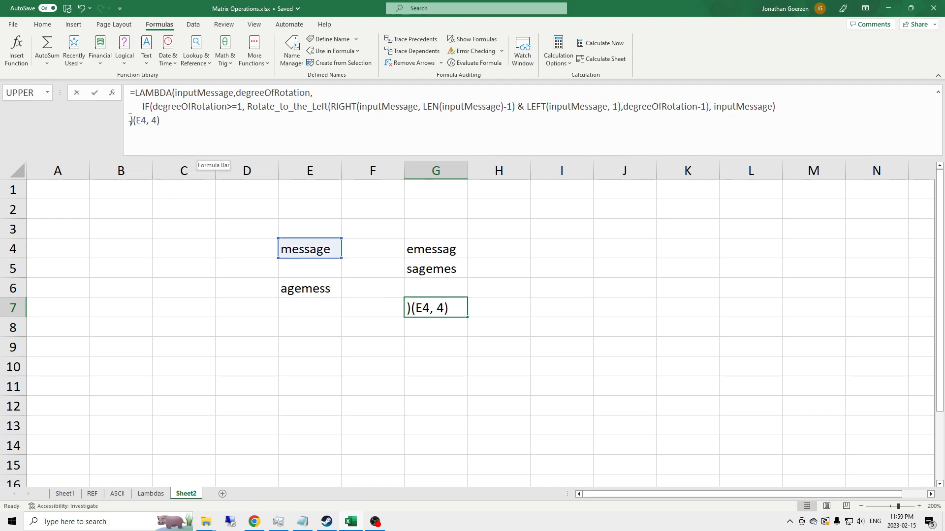
left_click_drag(135, 122, 130, 93)
key("Escape")
Define a new workbook name Rotate_to_the_Left that refers to the copied LAMBDA formula
left_click(298, 64)
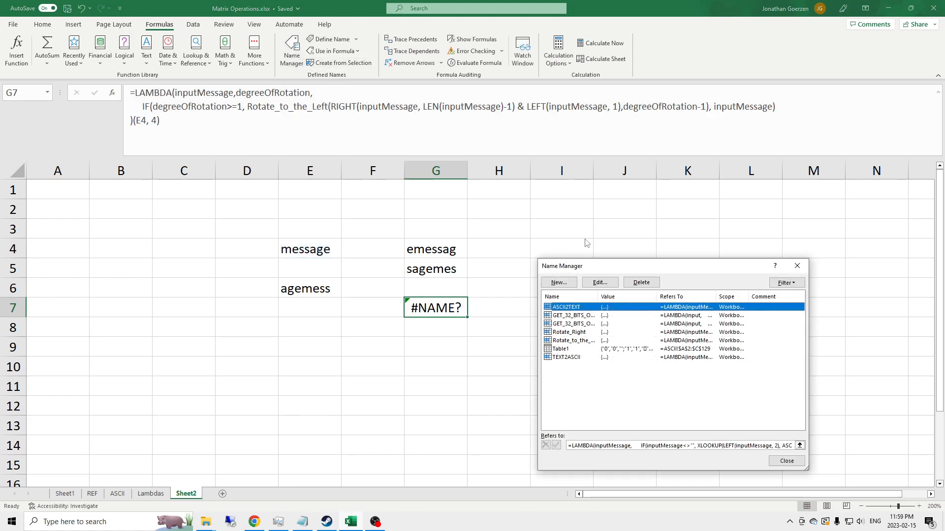
left_click(557, 284)
type("Roat")
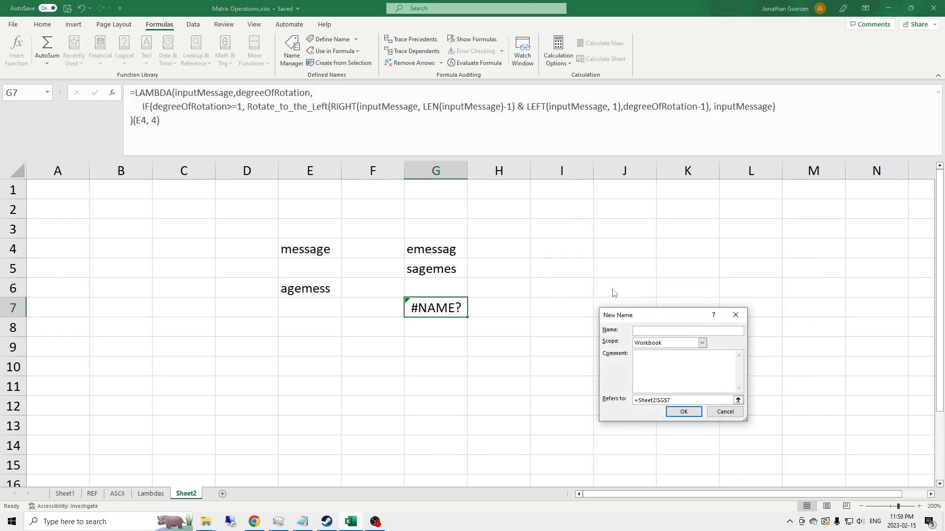
type("ate_to_the_LEF")
left_click_drag(694, 400, 633, 400)
key("ctrl+v")
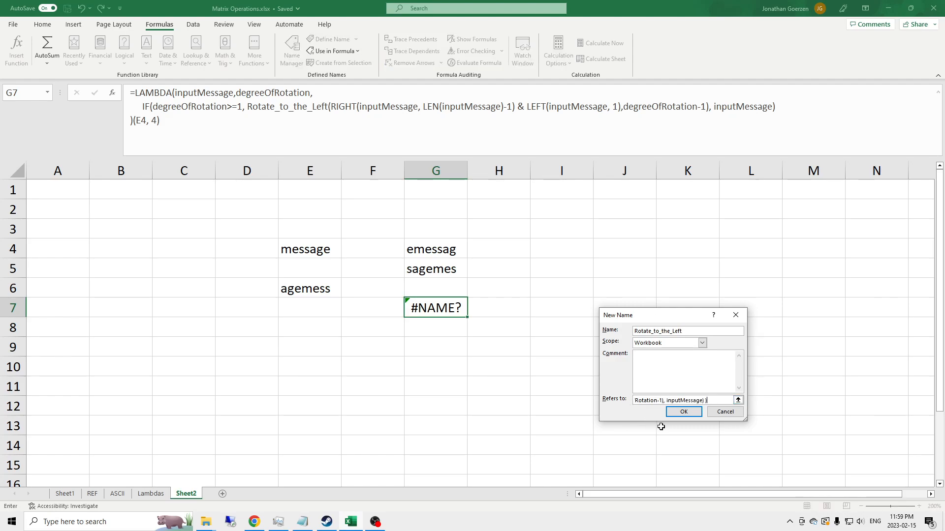
key("Return")
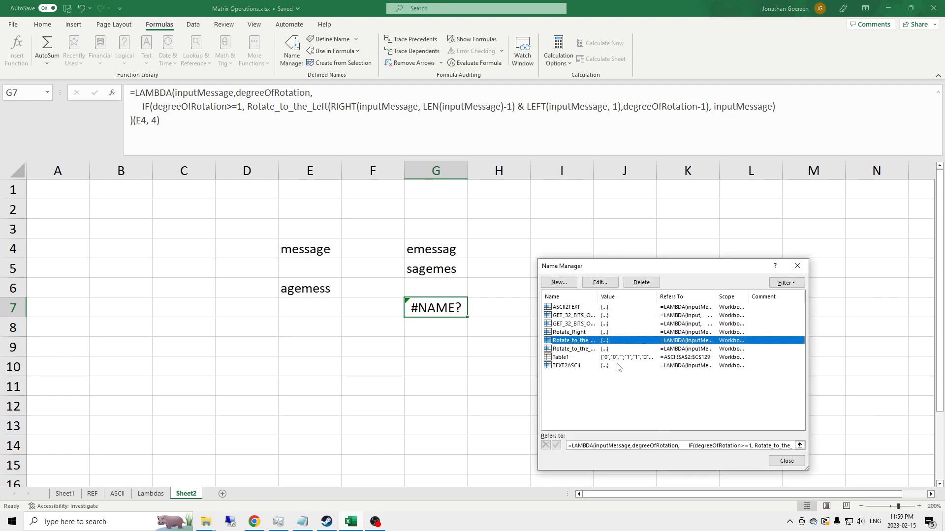
left_click(785, 462)
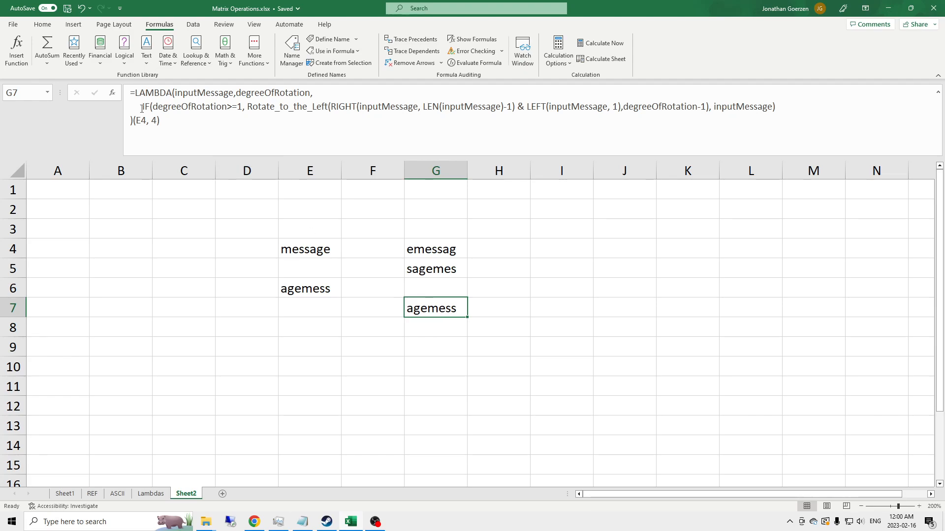
Set the rotation degree argument in G7's formula call to 1
left_click(180, 119)
key("Left")
key("BackSpace")
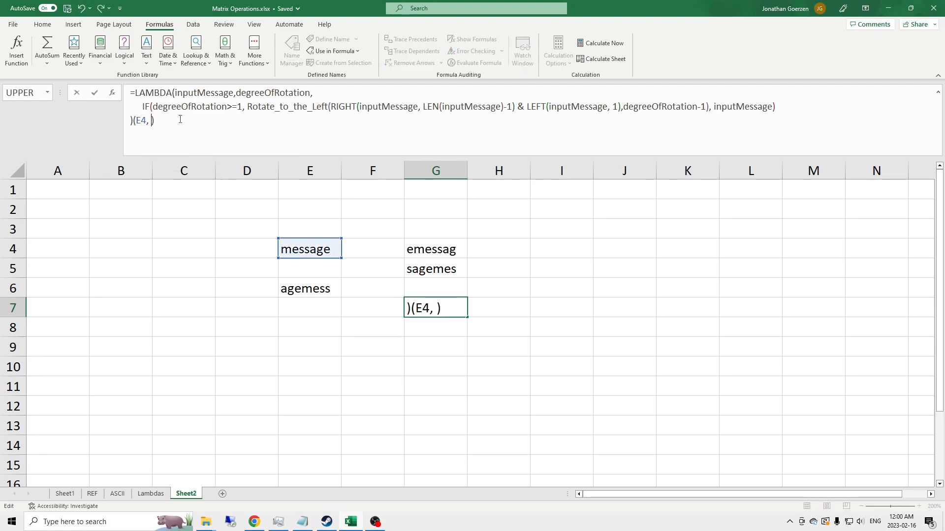
type("1")
key("Return")
In D6, enter a formula calling Rotate_to_the_Left on E6 with a rotation of 3
key("Up")
key("Left")
key("Left")
key("Left")
key("Left")
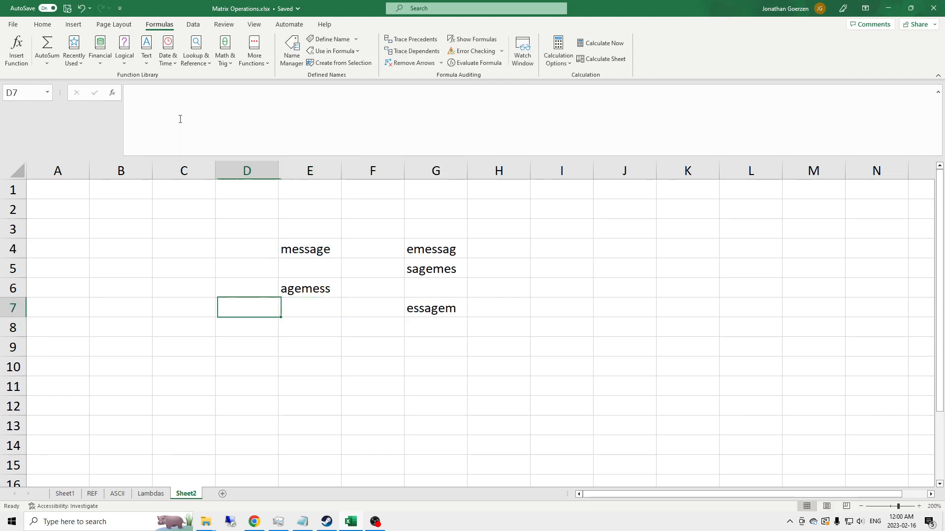
key("Up")
key("Right")
key("Right")
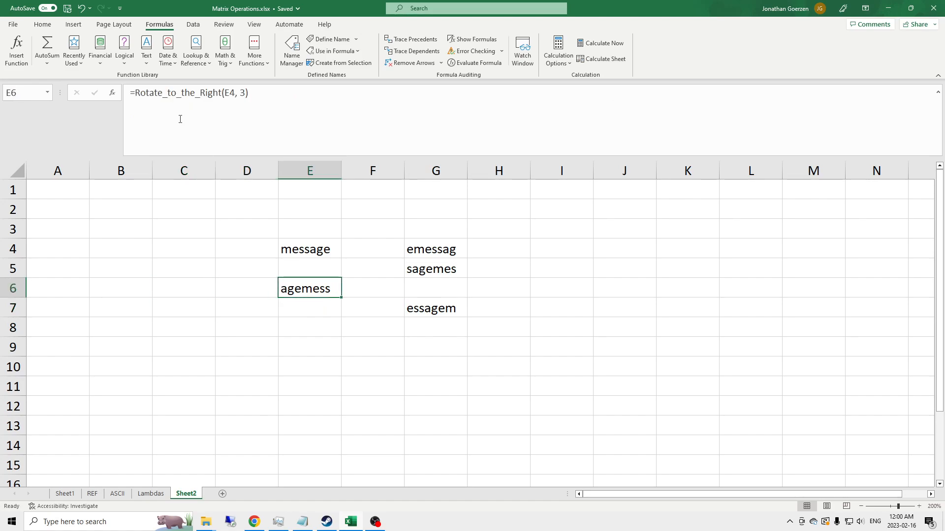
key("Left")
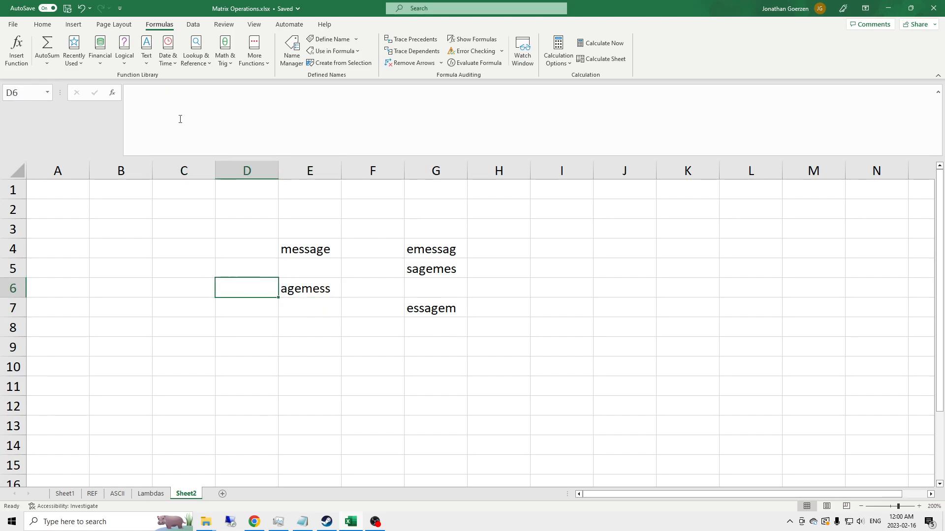
type("=")
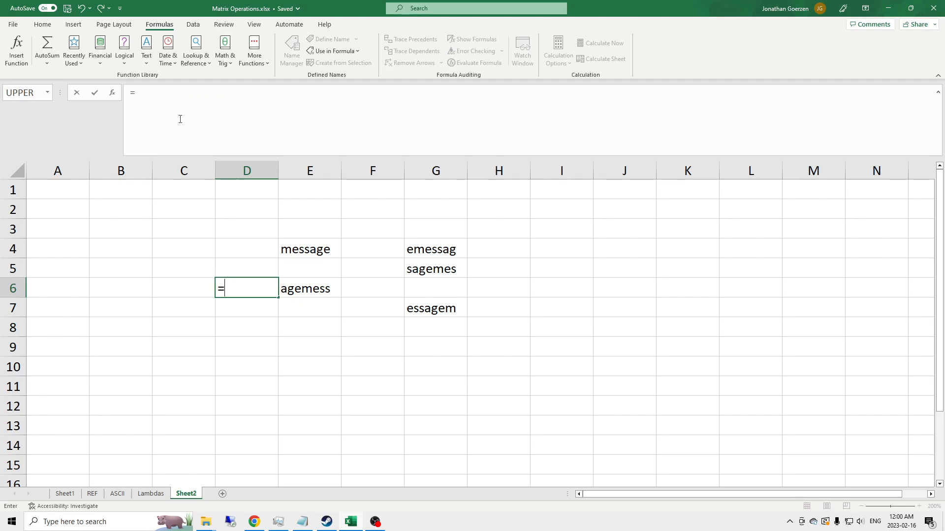
type("Rotat")
key("Down")
key("Tab")
key("Right")
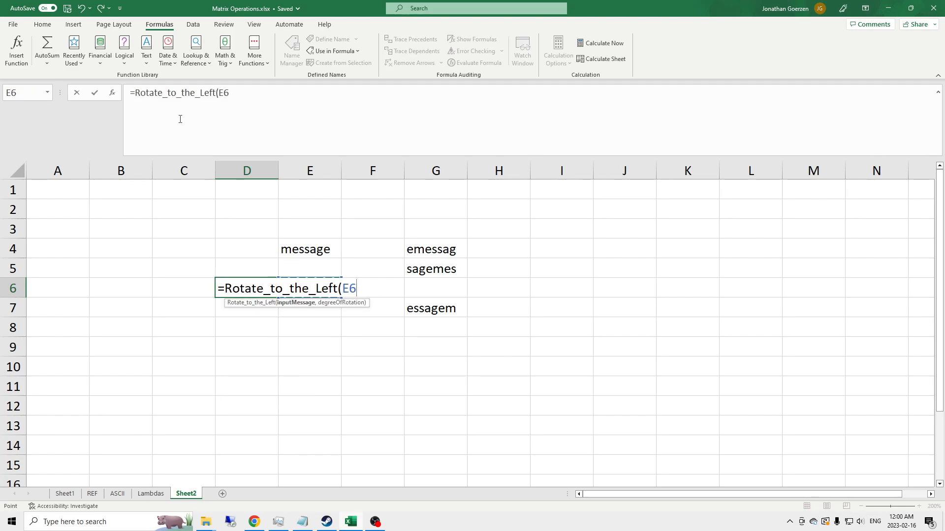
type(", 3)")
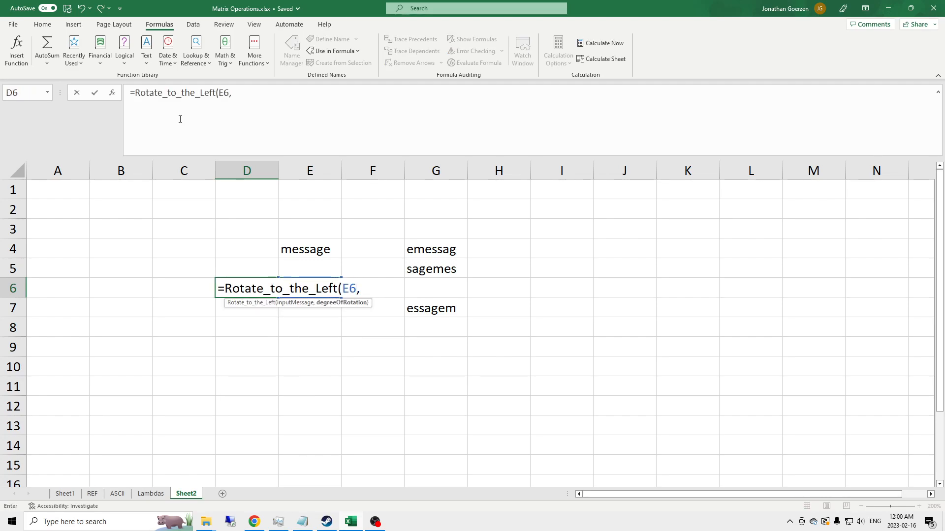
key("Return")
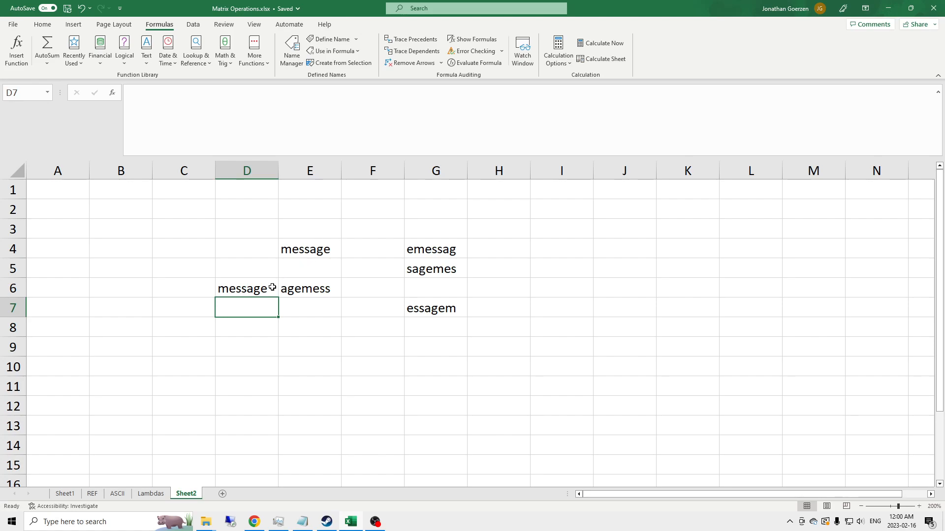
left_click(254, 285)
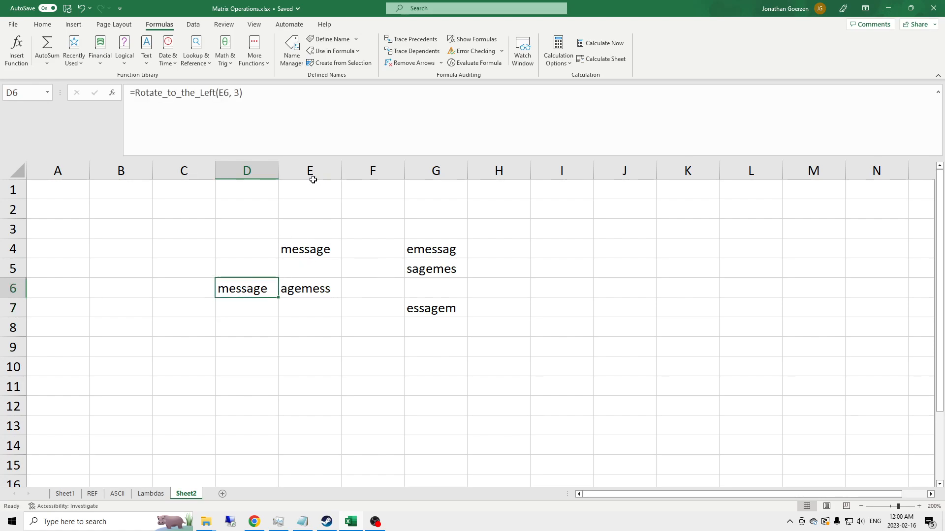